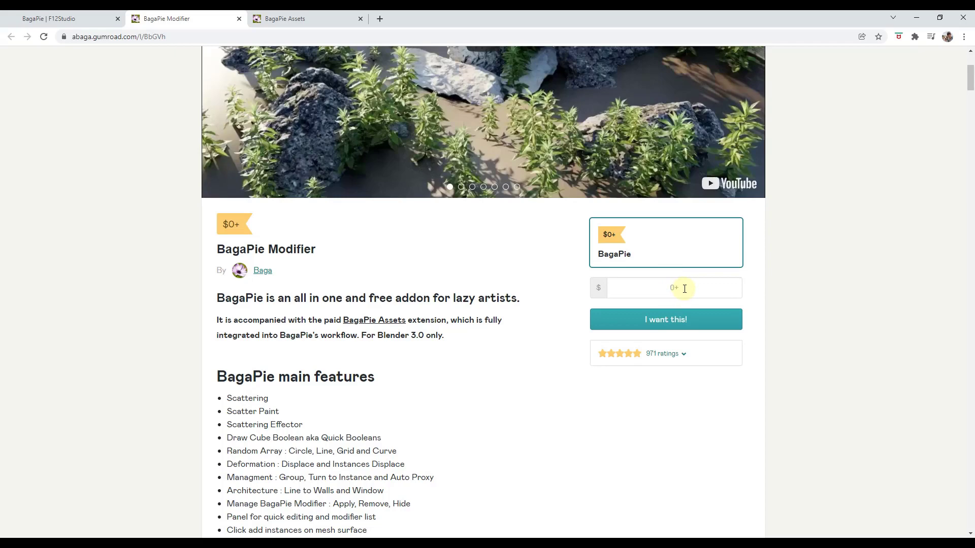
Scroll through the current Gumroad product page
scroll(406, 292, down, 5)
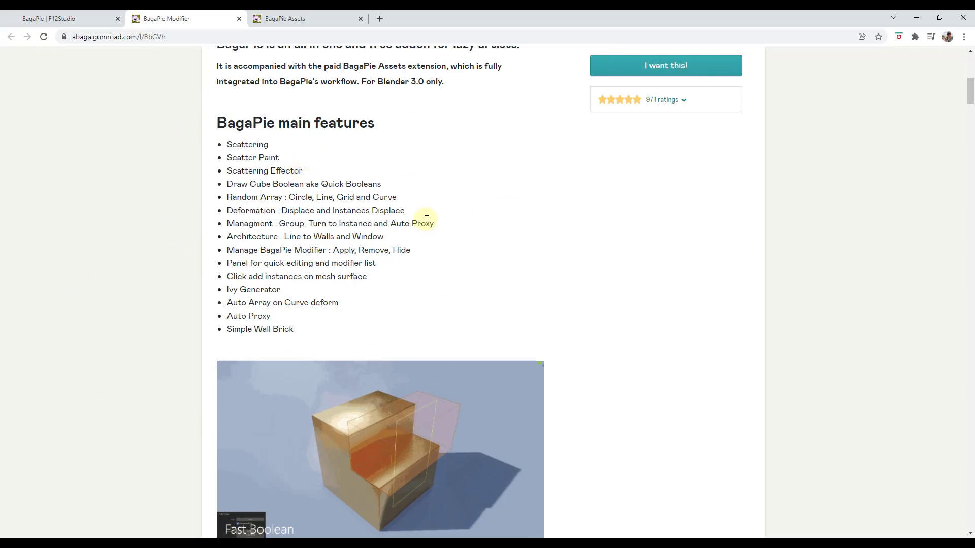
scroll(434, 238, down, 1)
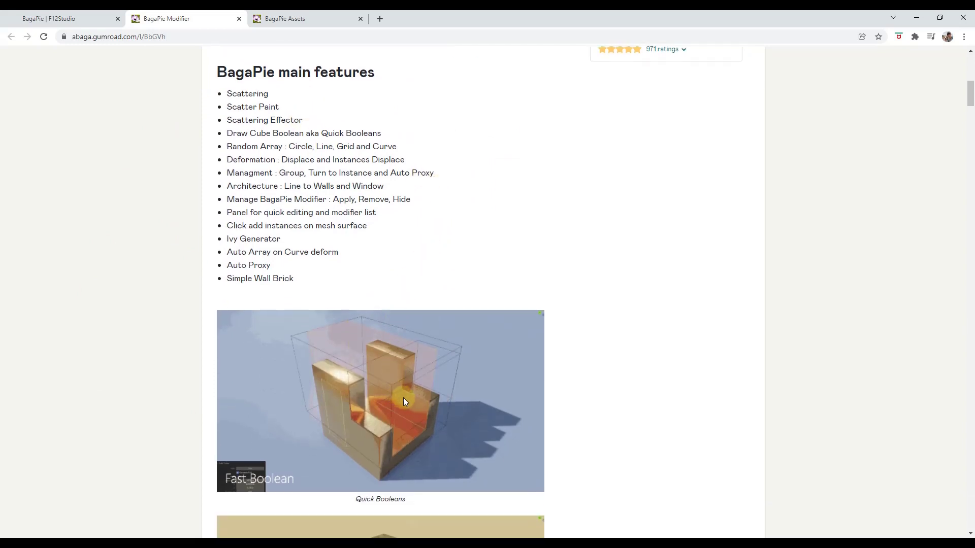
scroll(403, 397, down, 4)
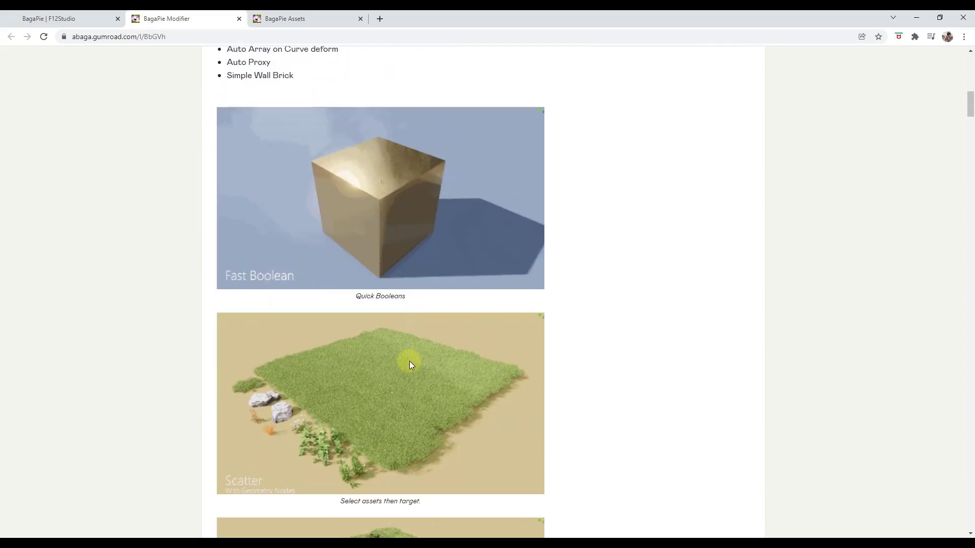
scroll(410, 364, down, 6)
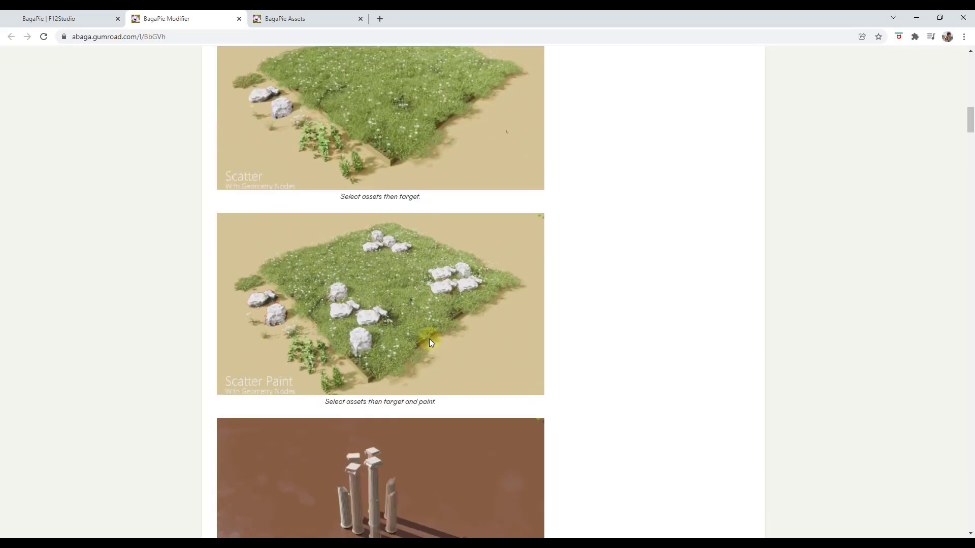
scroll(433, 303, down, 3)
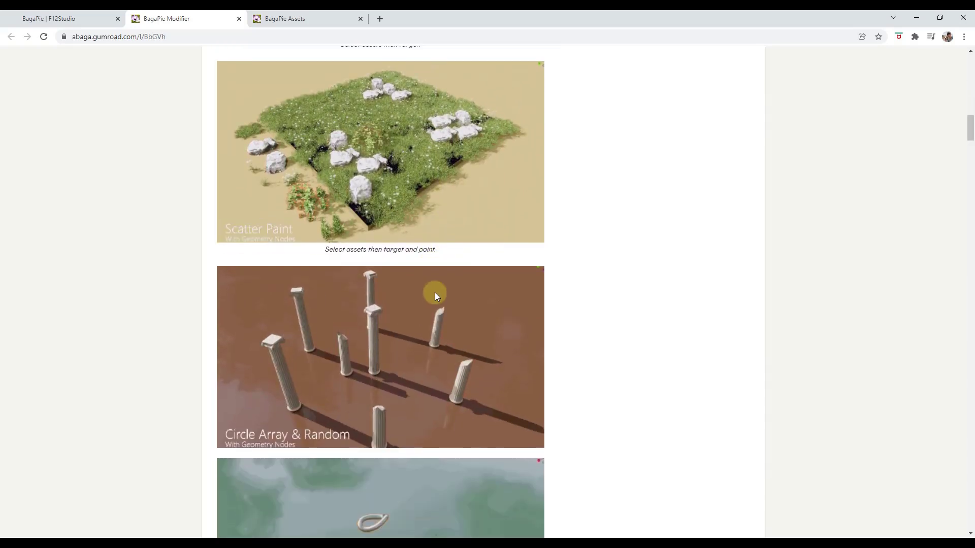
scroll(437, 293, down, 3)
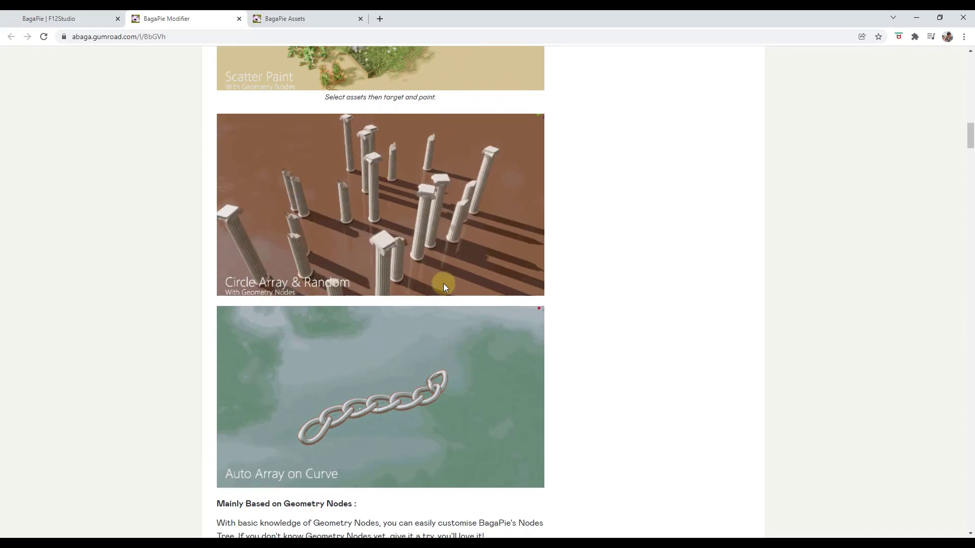
scroll(443, 287, down, 4)
scroll(451, 355, up, 20)
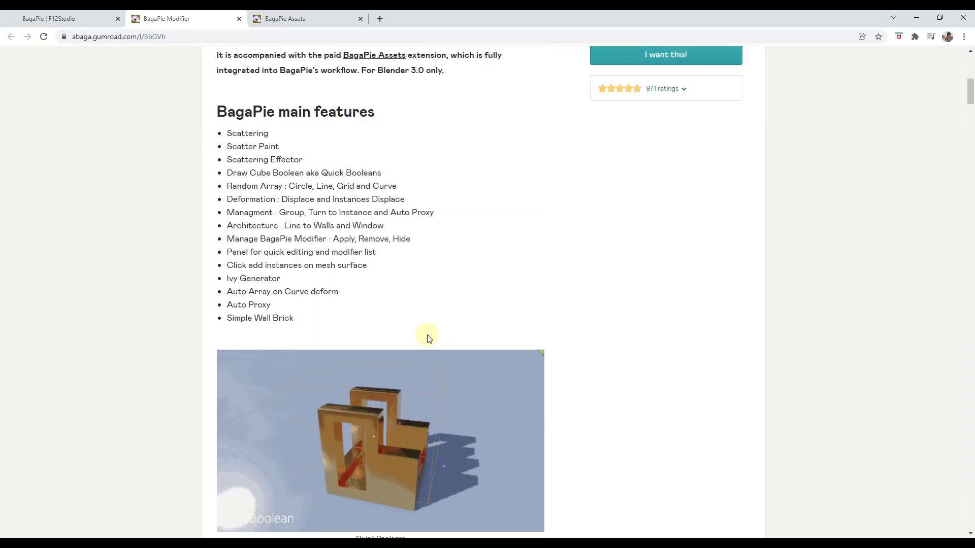
scroll(431, 335, up, 6)
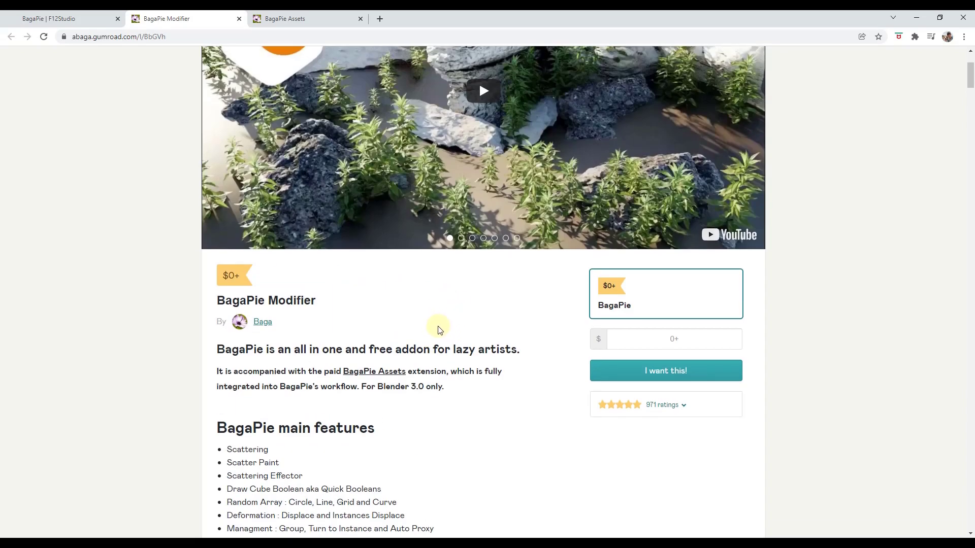
scroll(437, 266, up, 2)
Switch to the BagaPie Assets page and browse its features, import sections and tree asset library
click(278, 19)
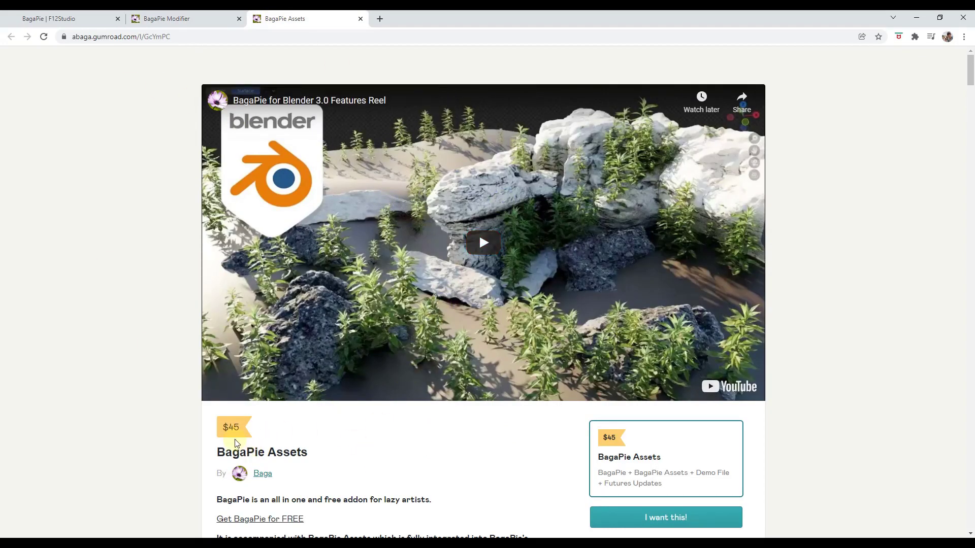
scroll(268, 431, down, 7)
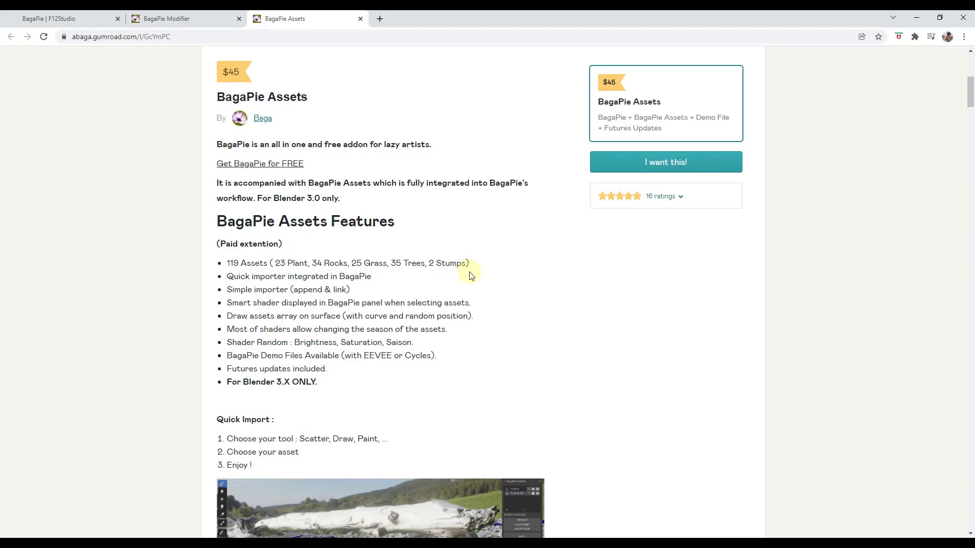
scroll(570, 342, down, 6)
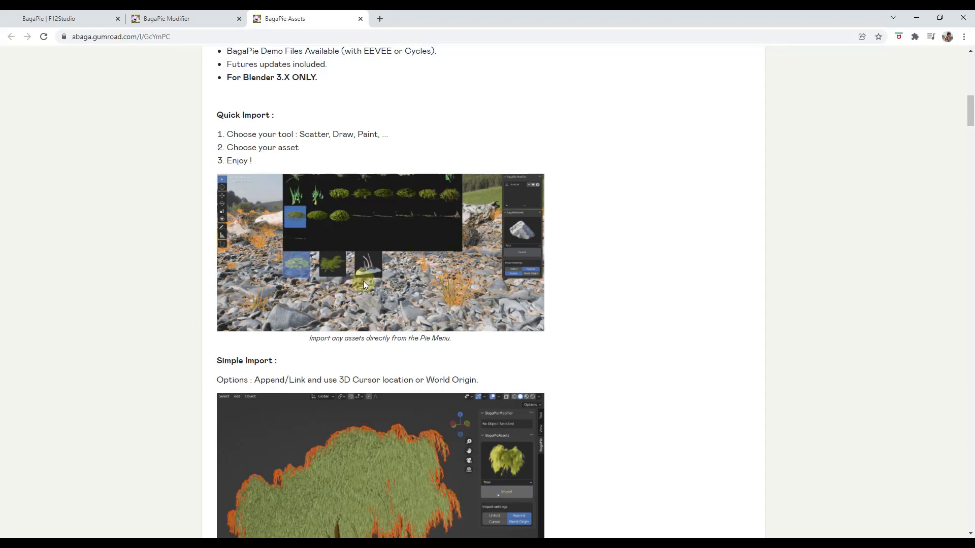
scroll(464, 277, down, 1)
scroll(447, 269, down, 5)
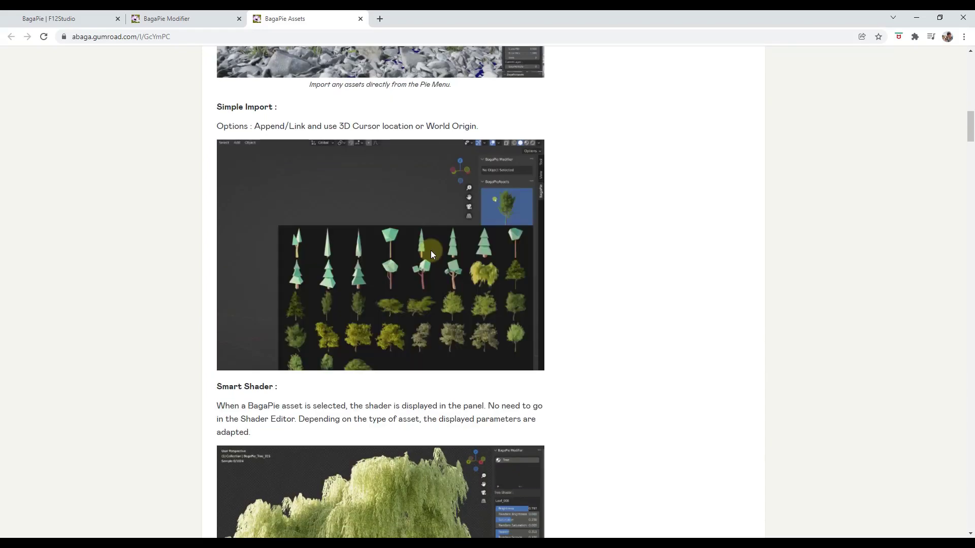
scroll(431, 257, down, 4)
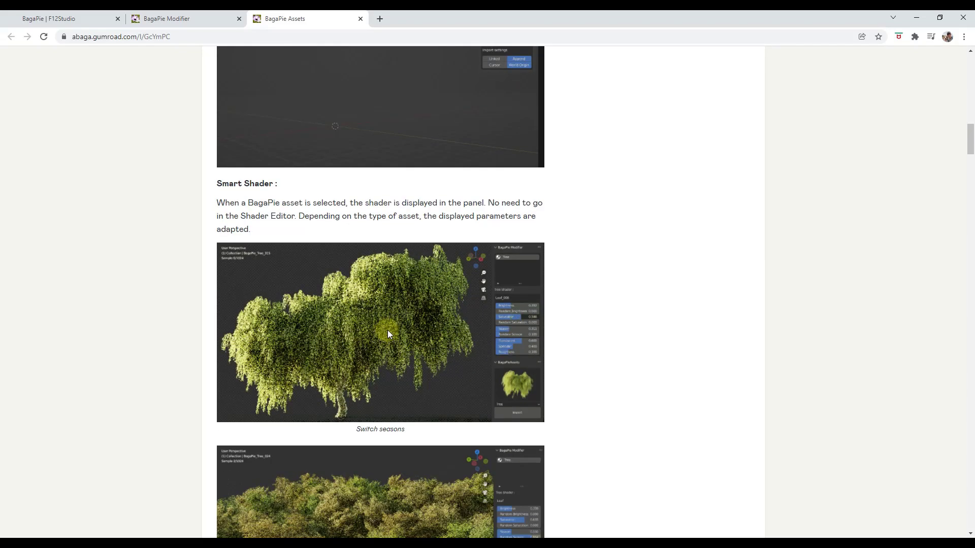
scroll(388, 330, down, 5)
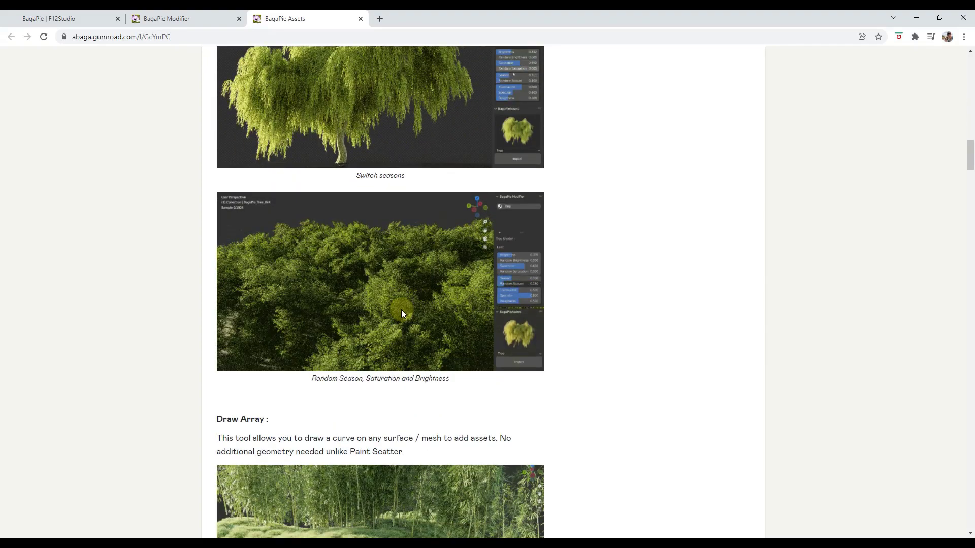
scroll(382, 415, down, 1)
scroll(382, 415, down, 5)
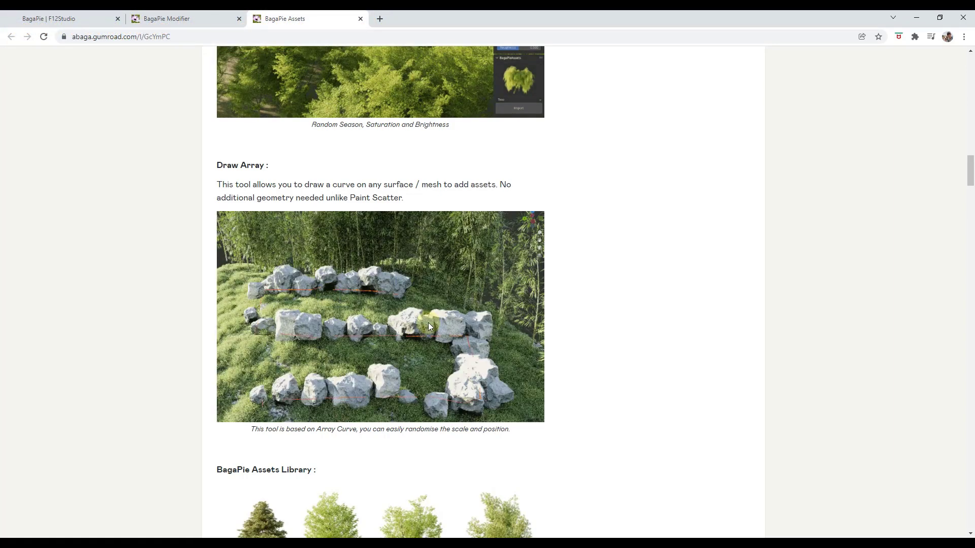
scroll(481, 342, down, 13)
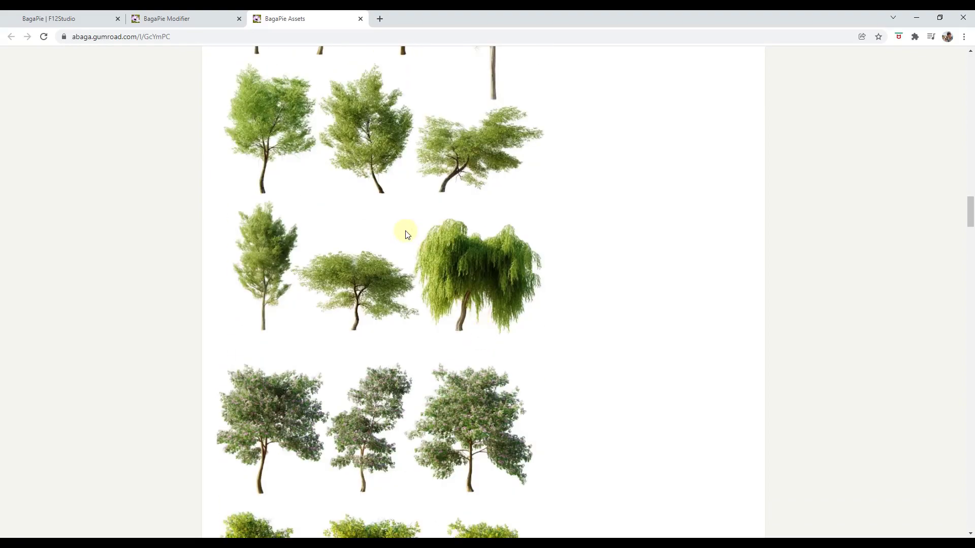
scroll(412, 237, down, 4)
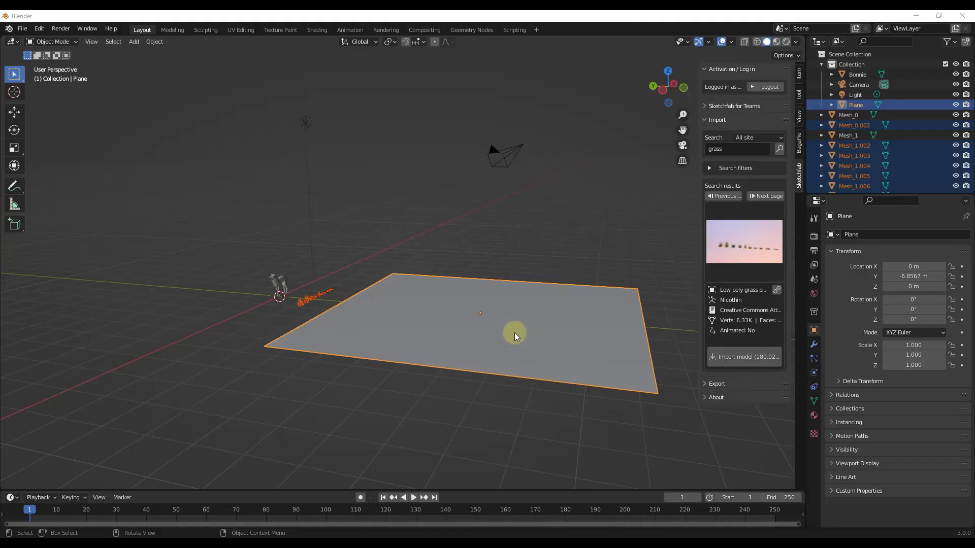
middle_drag(488, 337, 499, 342)
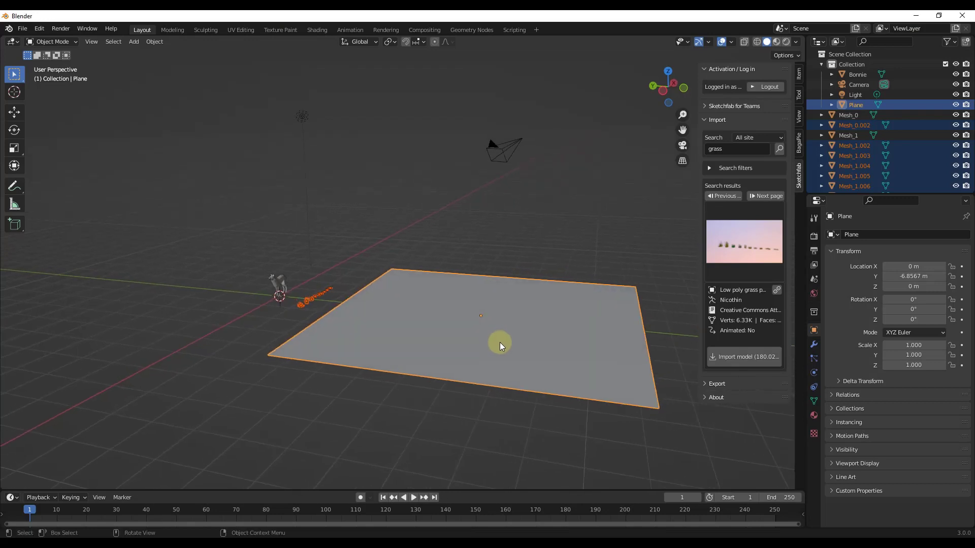
Deselect the plane, orbit around it, and preview the BagaPie menu with J
click(656, 308)
scroll(553, 358, up, 1)
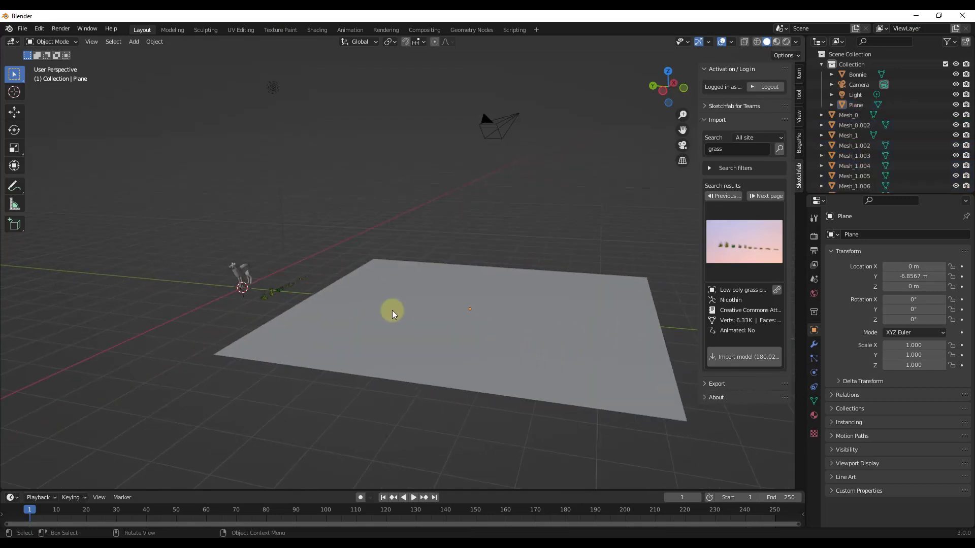
middle_drag(392, 310, 384, 323)
scroll(382, 324, up, 2)
key(j)
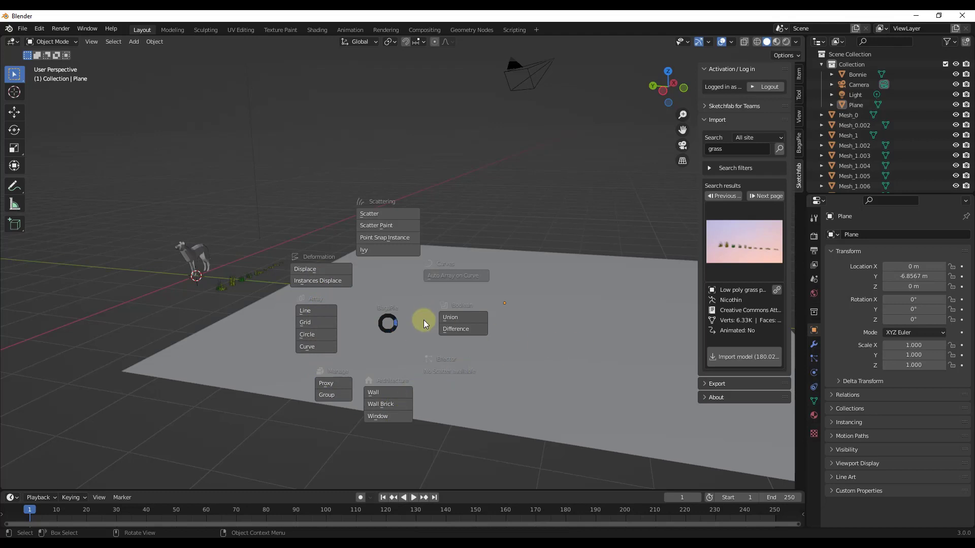
click(387, 322)
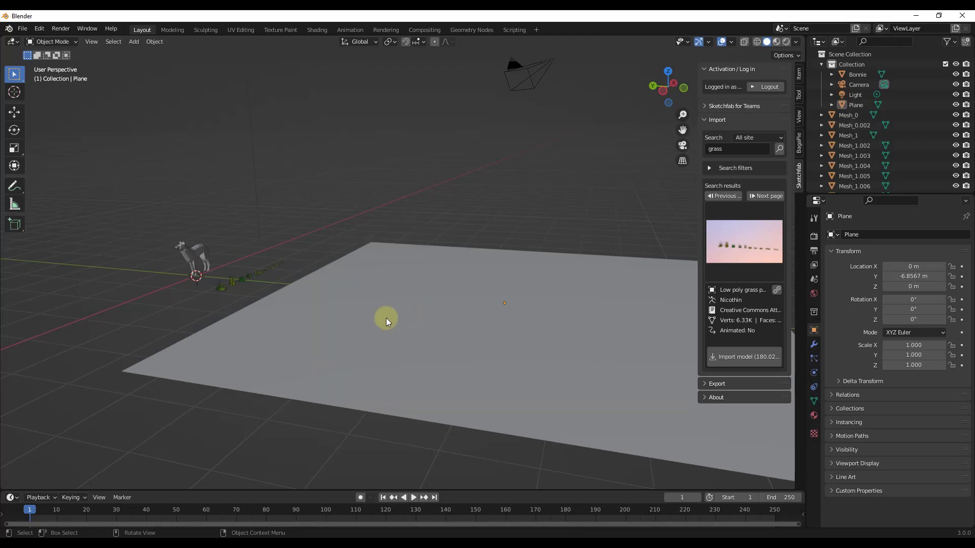
Check the grass model's Sketchfab page, then reopen the BagaPie menu looking down on the plane
middle_drag(385, 317, 402, 279)
middle_drag(542, 290, 616, 282)
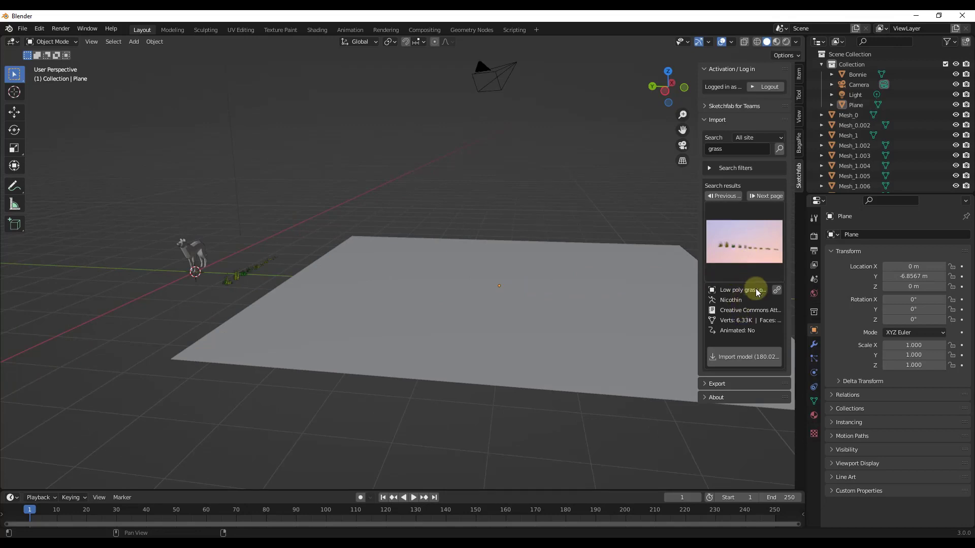
click(777, 290)
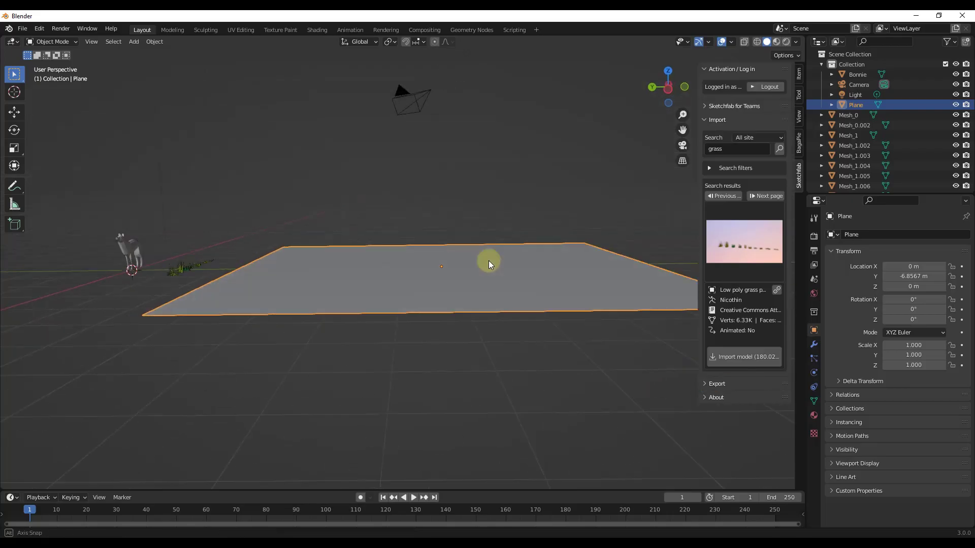
middle_drag(489, 260, 455, 282)
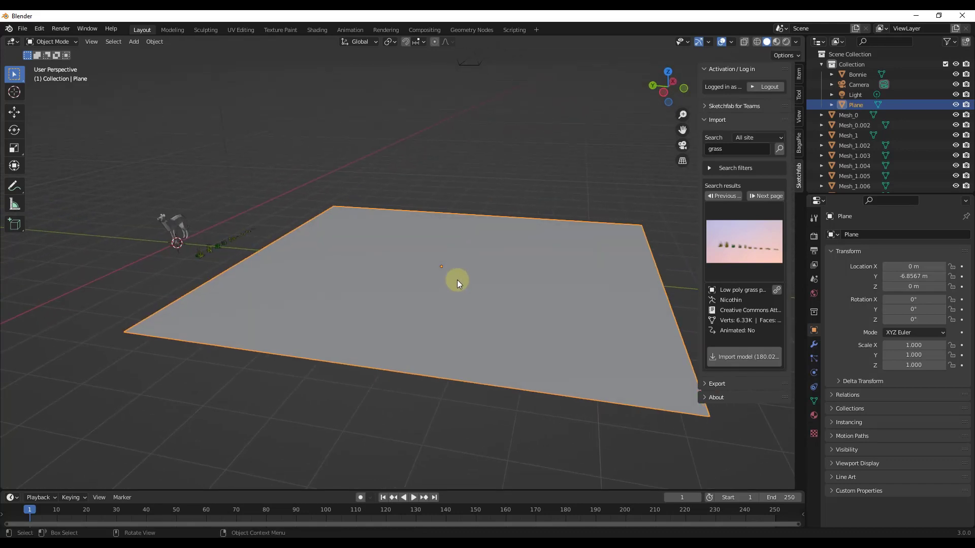
key(j)
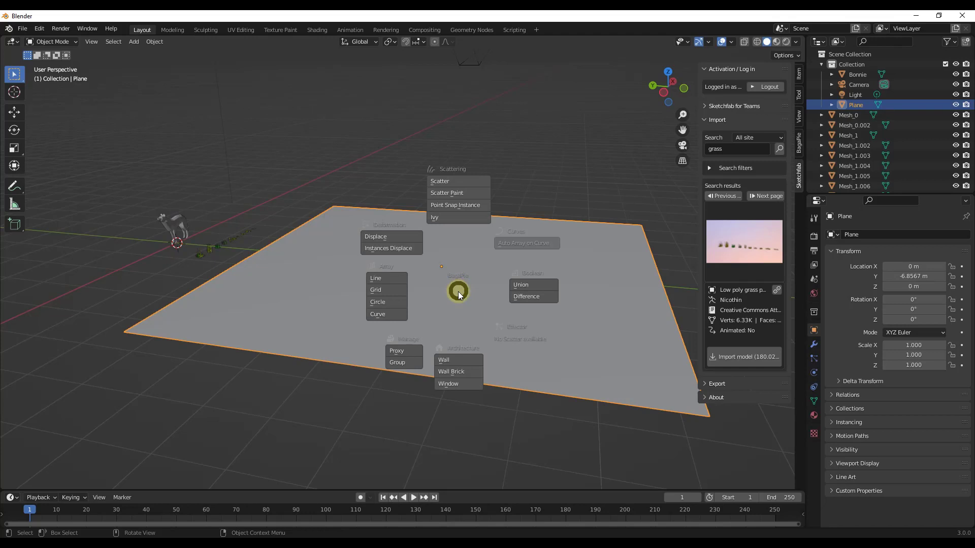
Apply BagaPie Displace to the plane: strength 0.19, midlevel 0.20, texture scale 0.65, direction Z
click(397, 249)
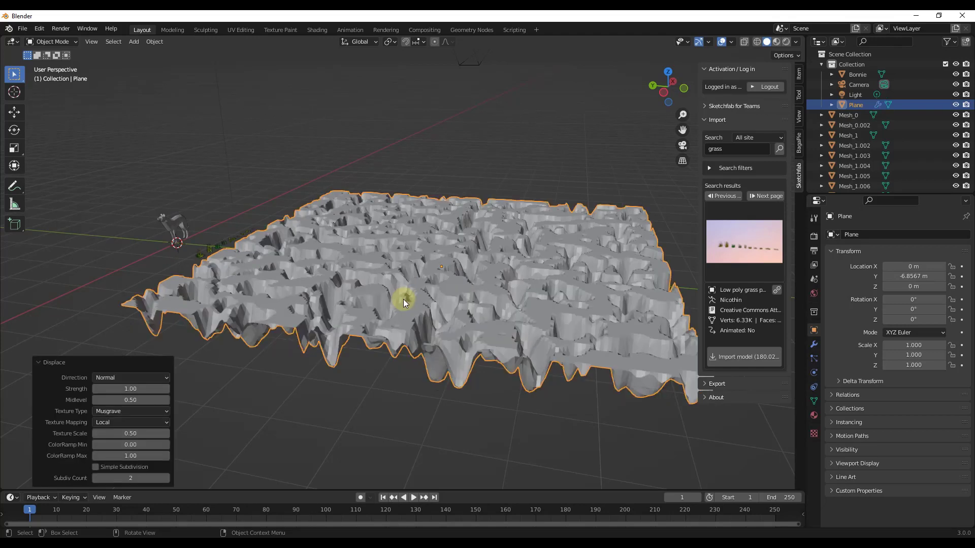
mouse_move(138, 385)
mouse_down()
mouse_move(121, 388)
mouse_move(158, 400)
mouse_move(148, 398)
mouse_up()
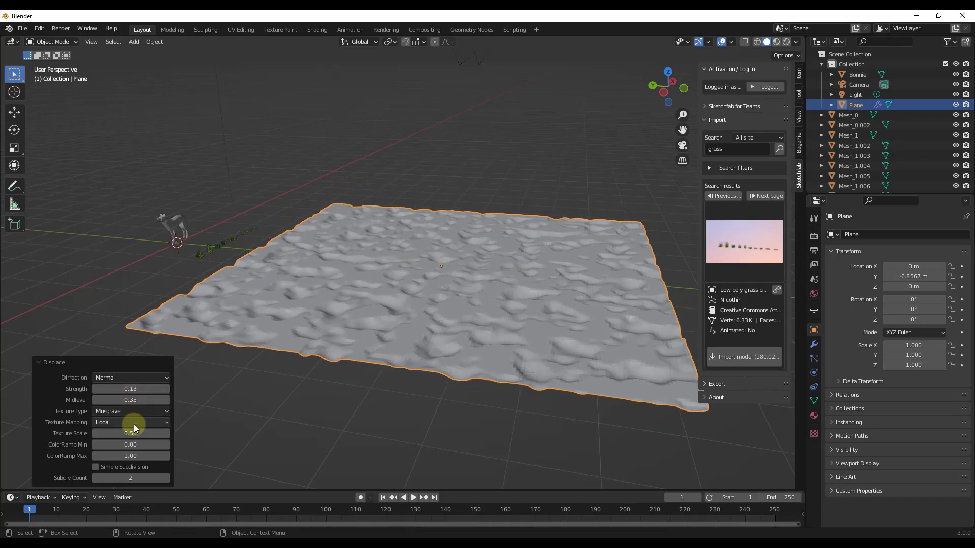
drag(135, 431, 131, 445)
click(128, 376)
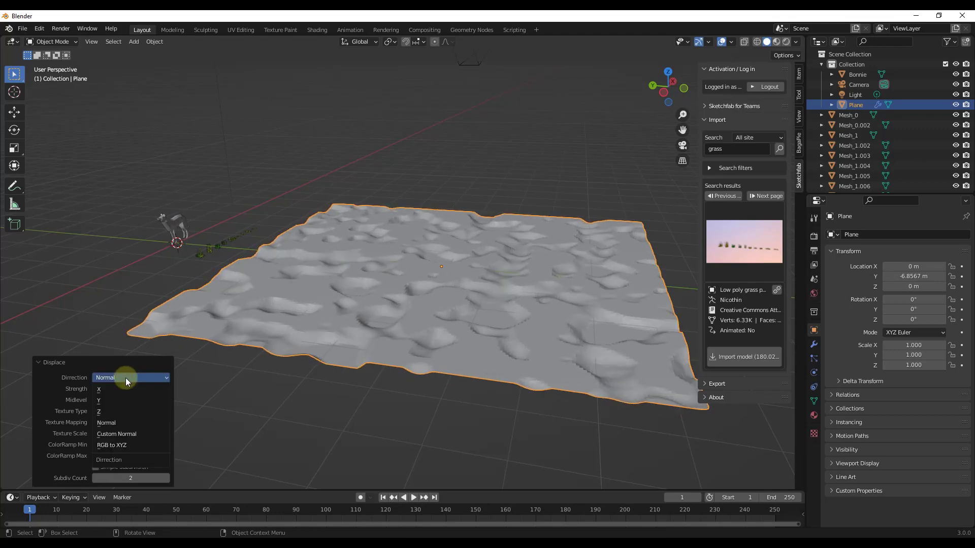
click(114, 384)
click(118, 376)
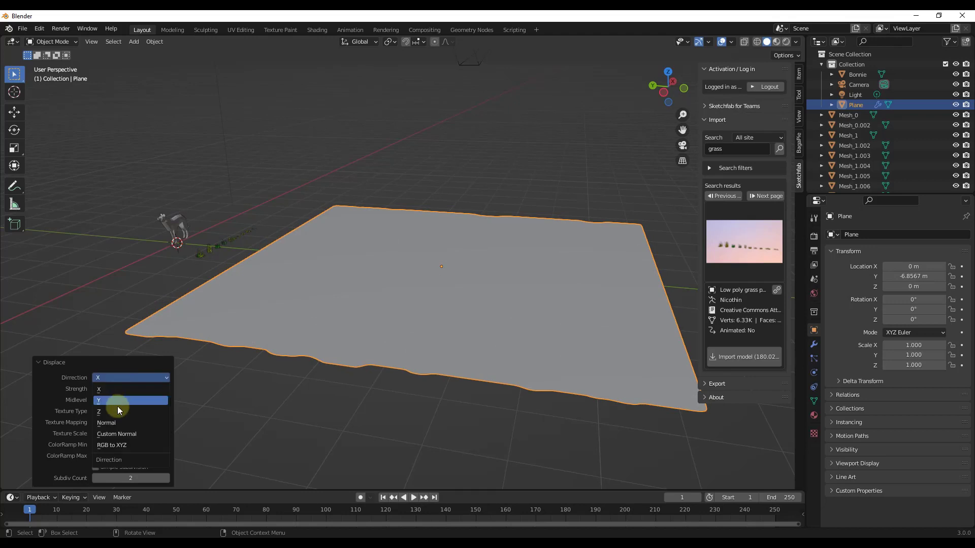
click(118, 412)
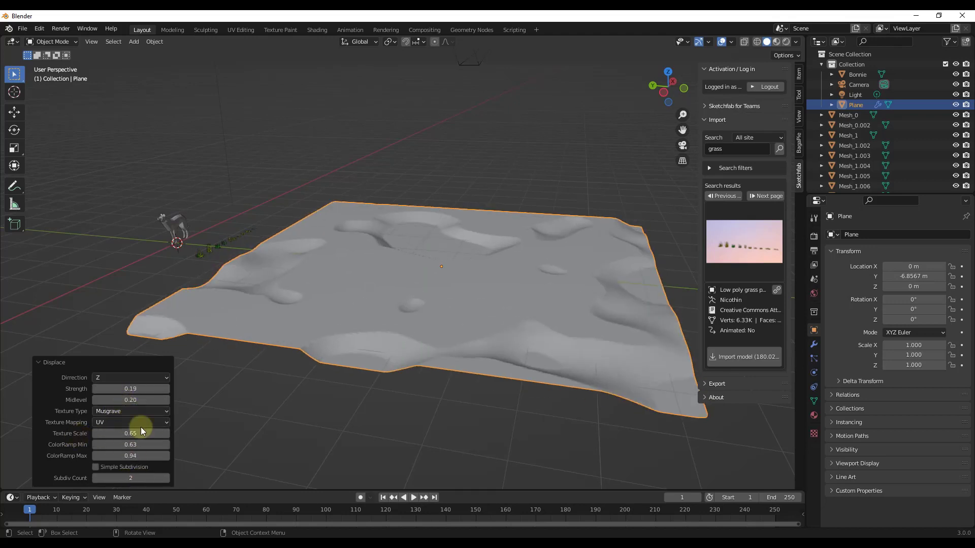
Box-select the grass models beside the terrain, leaving the terrain unselected
middle_drag(250, 246, 198, 268)
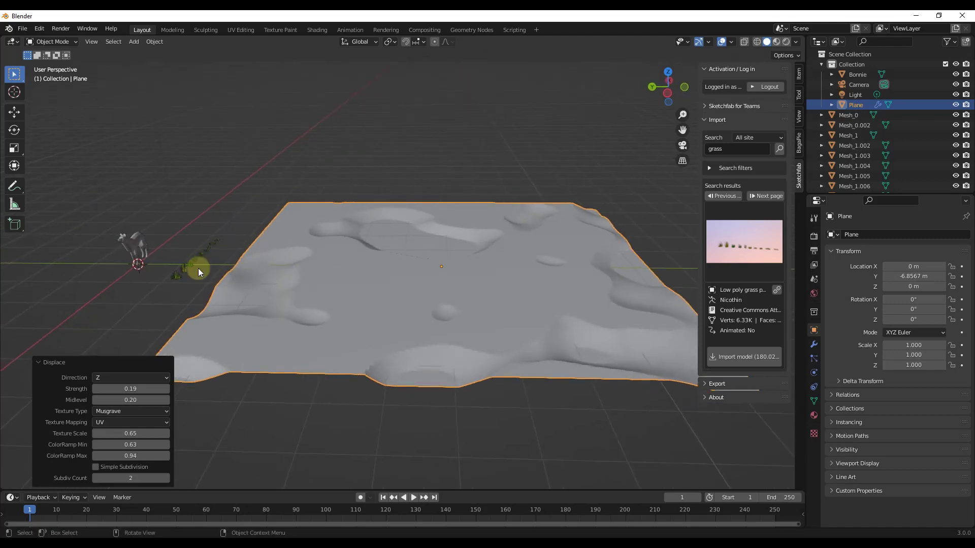
drag(170, 227, 224, 280)
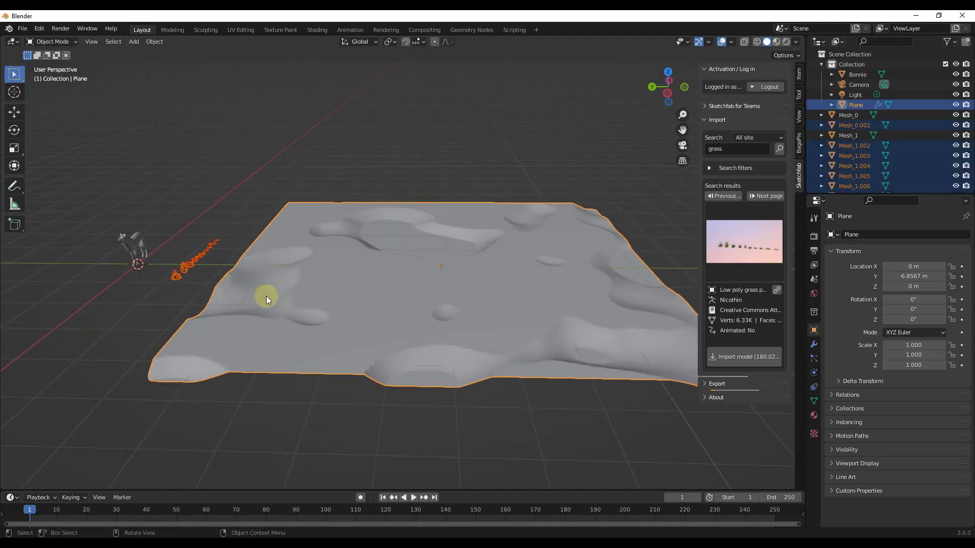
shift+click(426, 294)
Scatter the selected grass models across the terrain with BagaPie Scatter
shift+click(365, 285)
middle_drag(527, 298, 516, 295)
key(j)
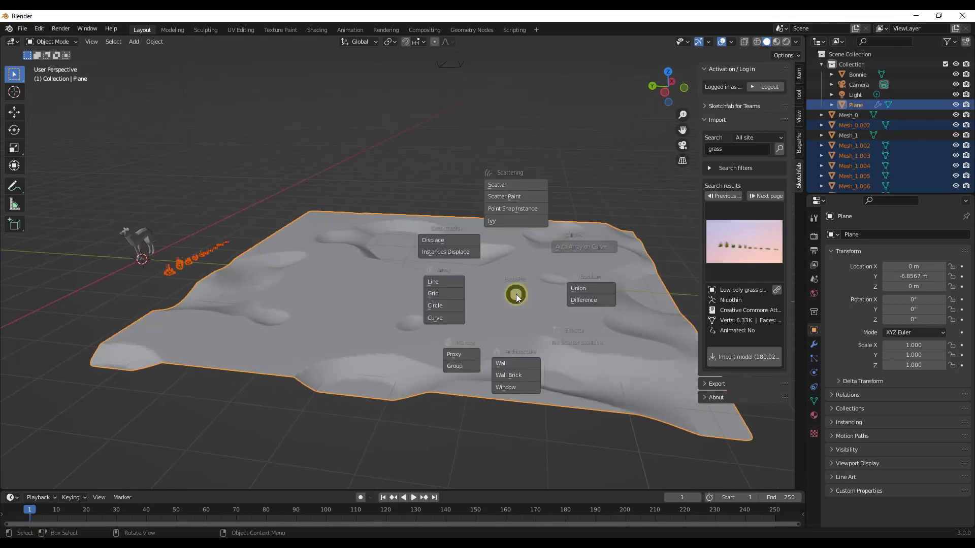
click(512, 183)
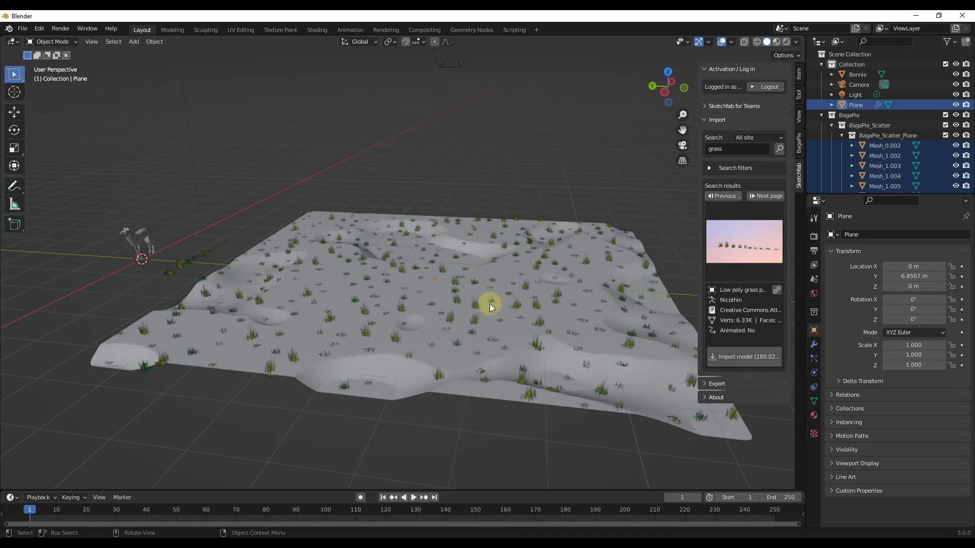
middle_drag(472, 326, 476, 293)
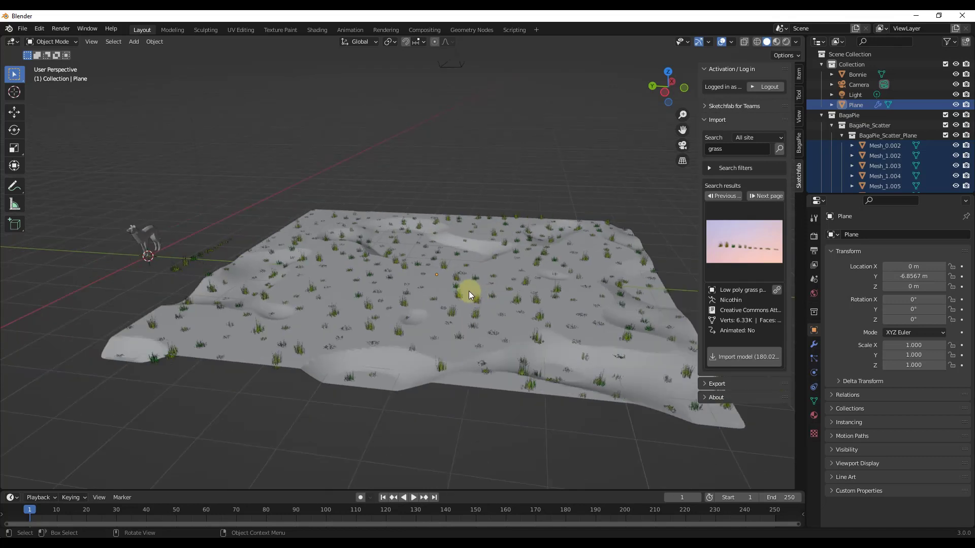
scroll(468, 291, up, 2)
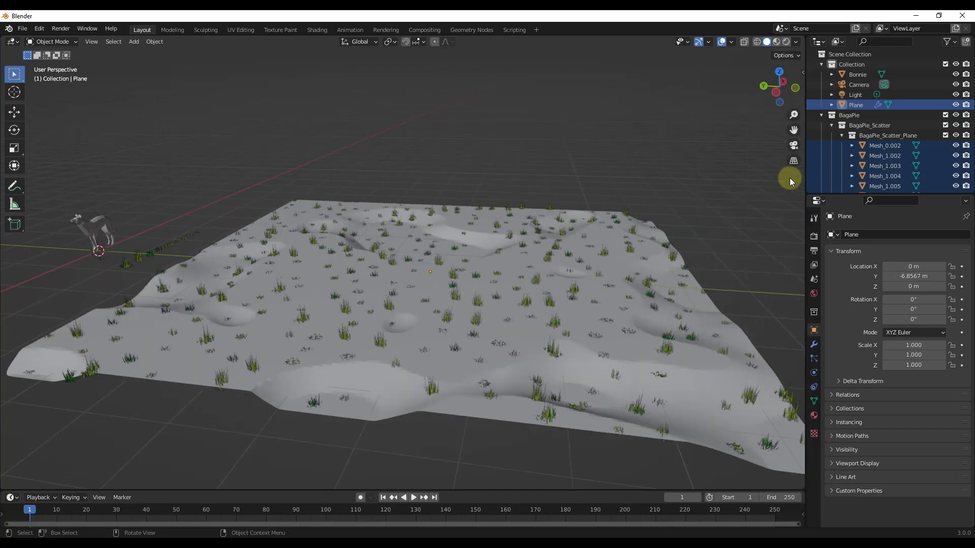
Set the grass scatter to Distance Min 0.1 m, Density Max 92.1, and Rotation Max Z 45.1
click(799, 143)
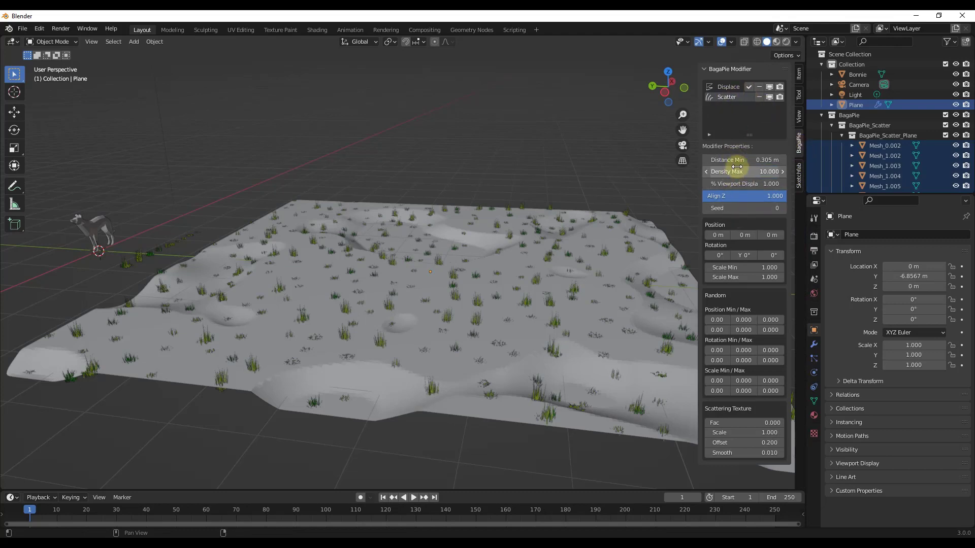
drag(738, 161, 727, 160)
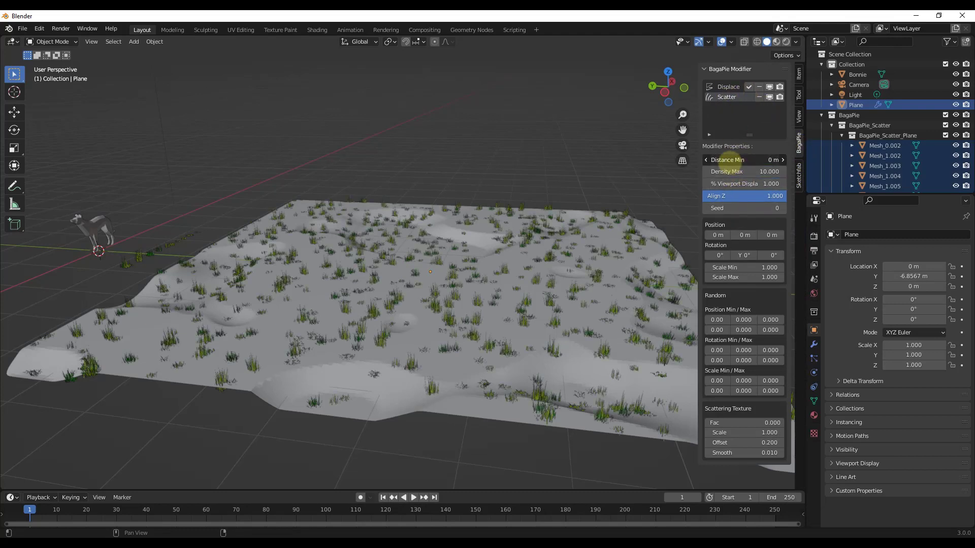
click(782, 160)
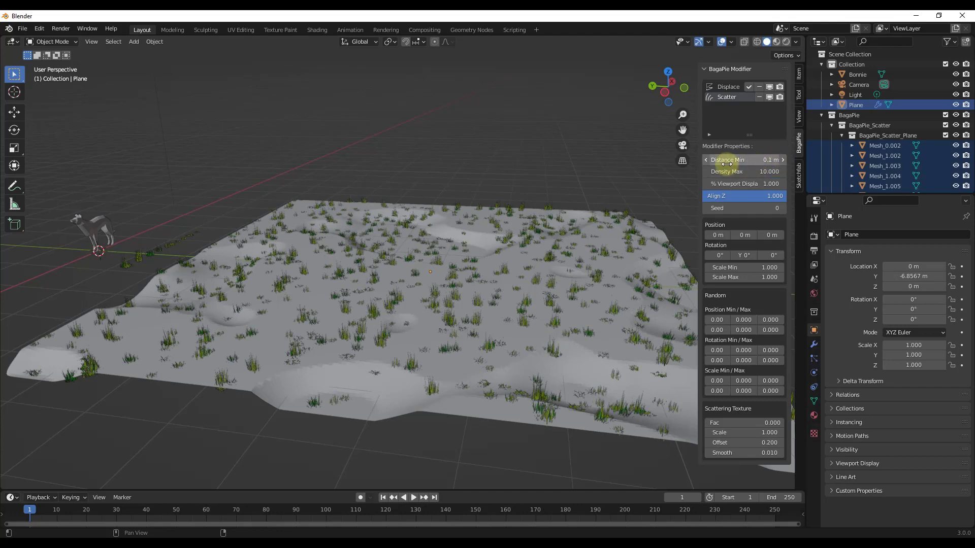
drag(739, 172, 723, 234)
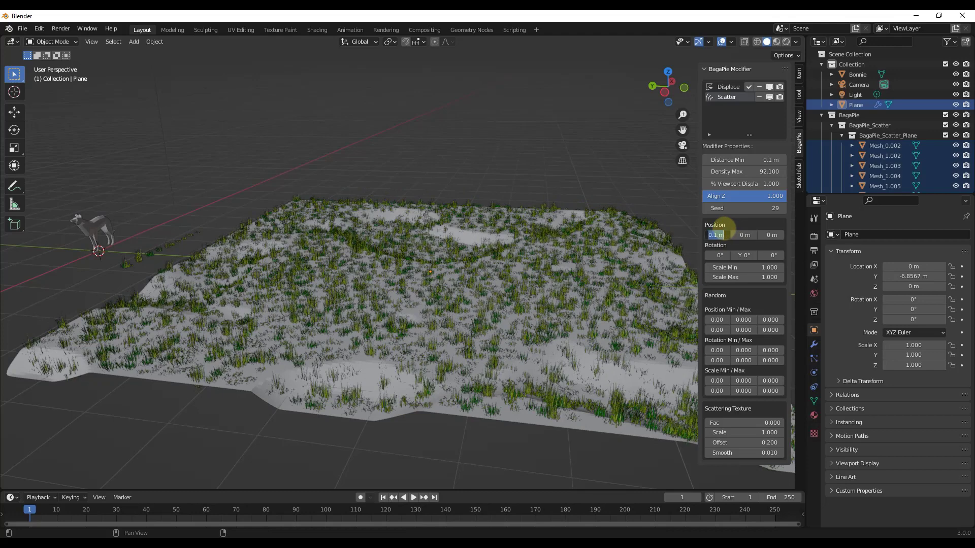
text(0)
key(Return)
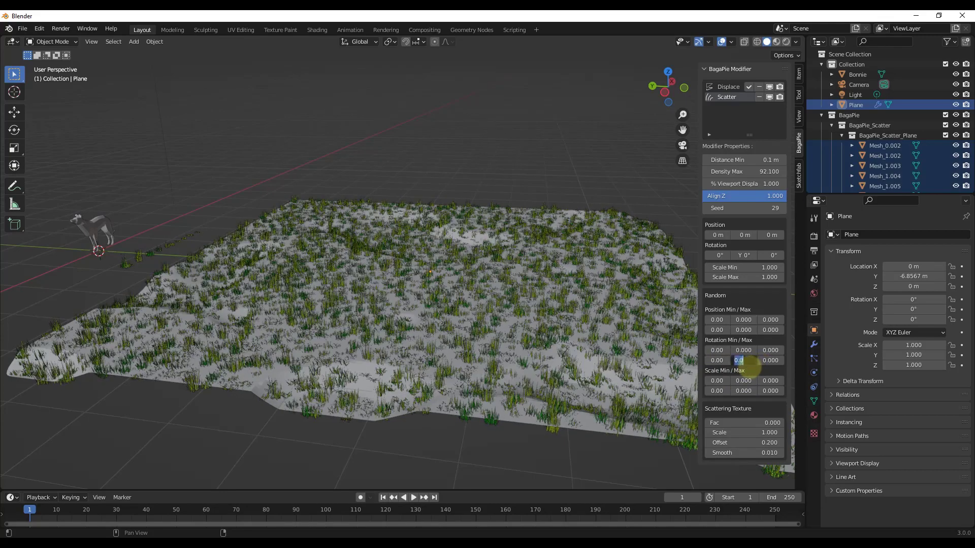
click(770, 360)
text(1.9)
key(Return)
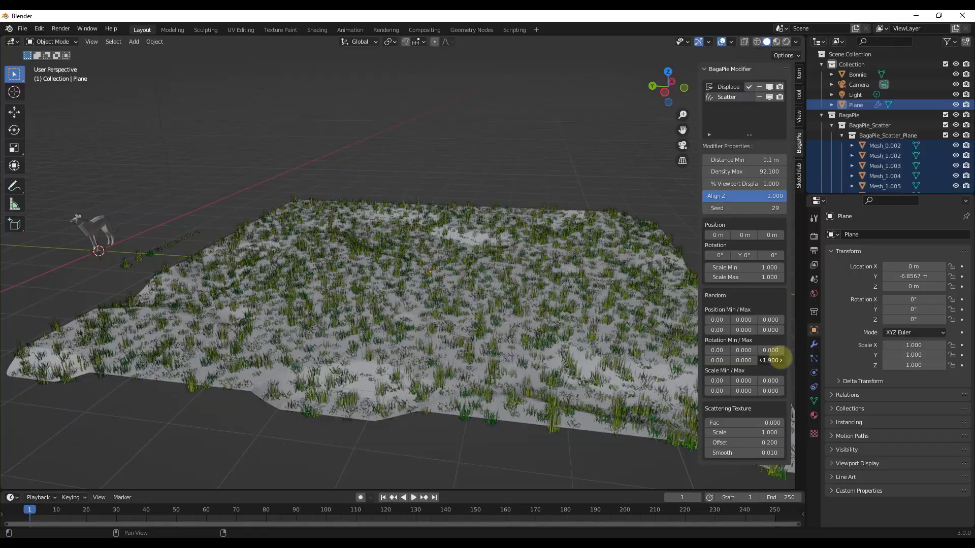
drag(780, 360, 731, 347)
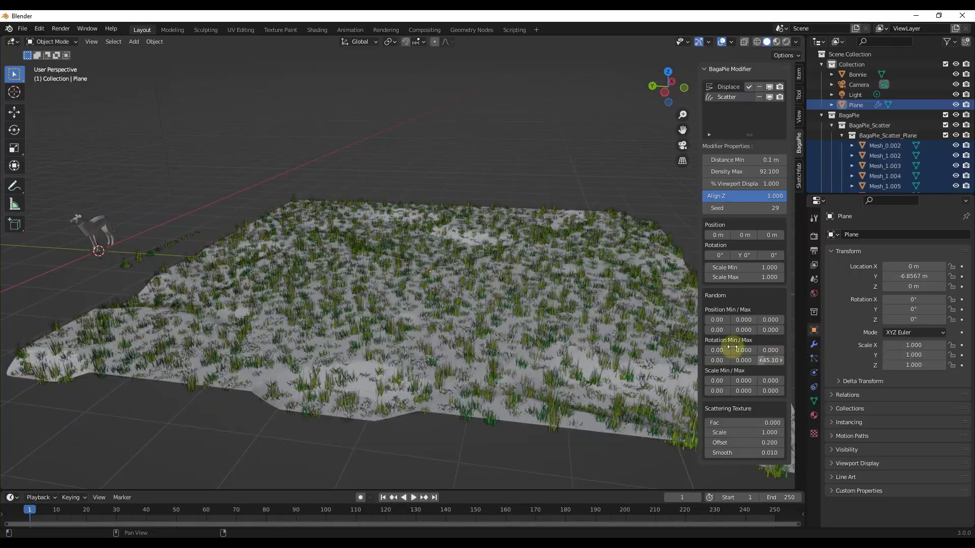
Select and deselect the terrain to inspect the grass coverage
right_click(434, 318)
click(426, 304)
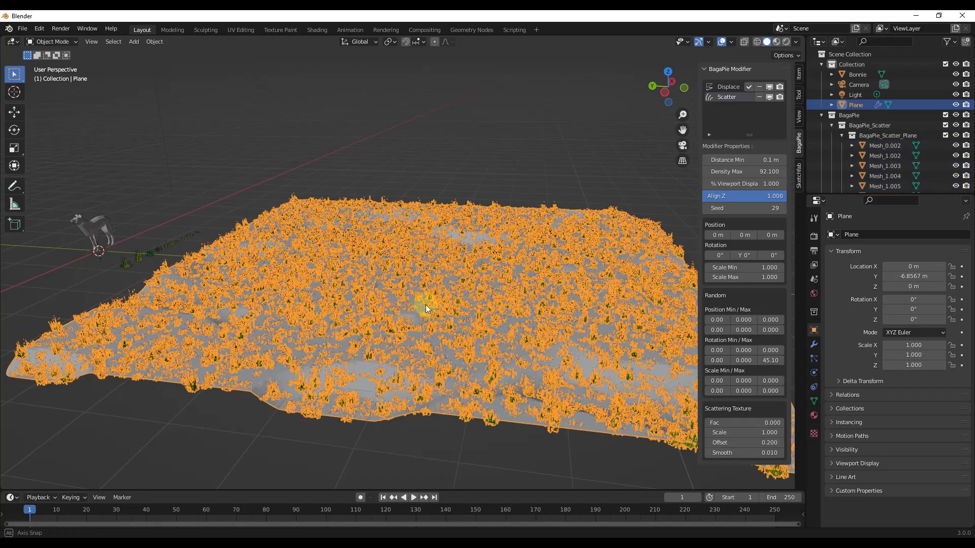
key(alt+a)
scroll(428, 323, down, 8)
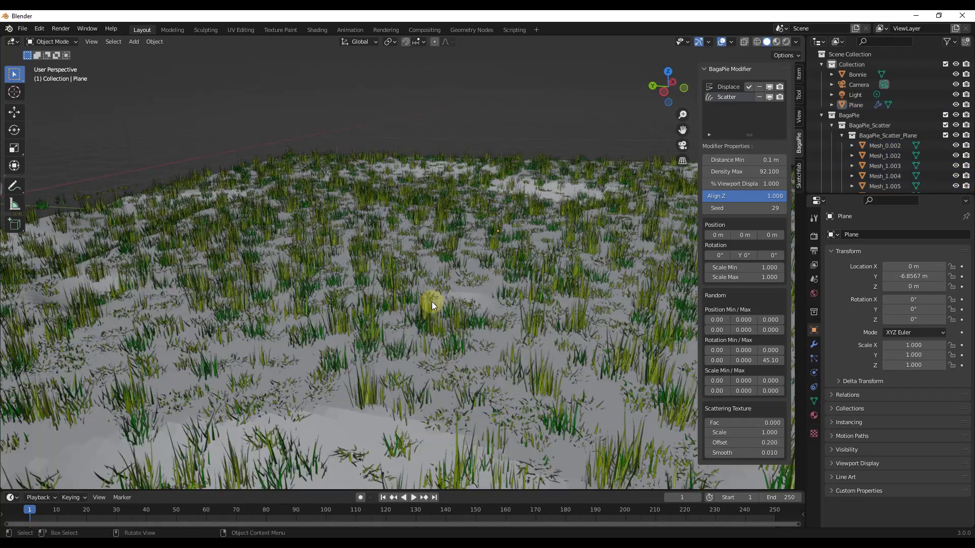
scroll(430, 302, up, 10)
click(344, 225)
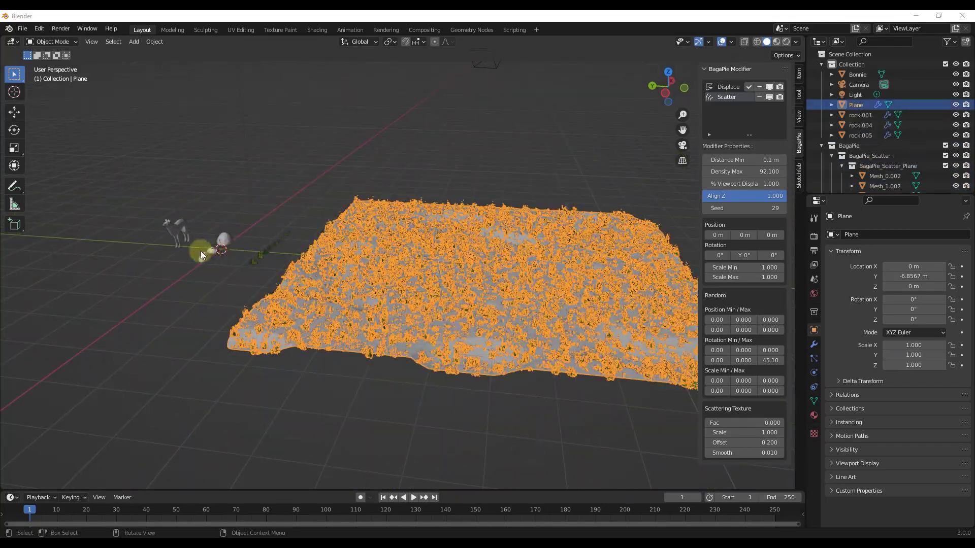
click(496, 125)
scroll(358, 304, up, 3)
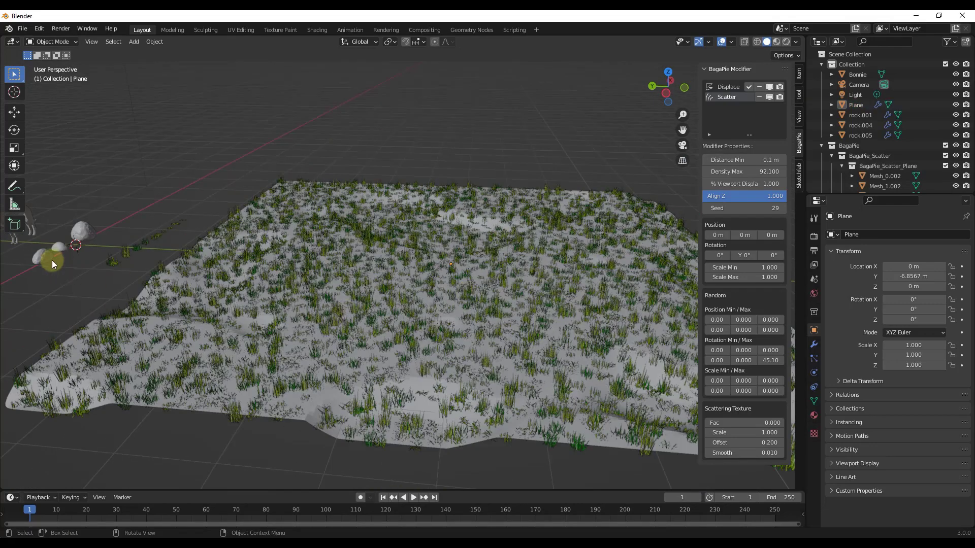
scroll(304, 247, down, 4)
scroll(229, 248, up, 4)
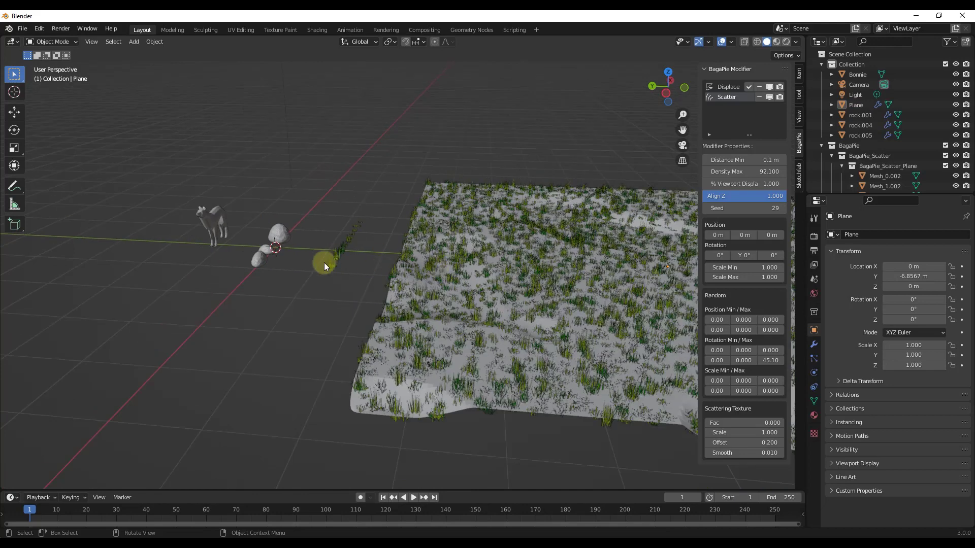
Paint an arc of the three rocks across the terrain with BagaPie Scatter Paint
click(255, 261)
shift+click(264, 247)
shift+click(277, 233)
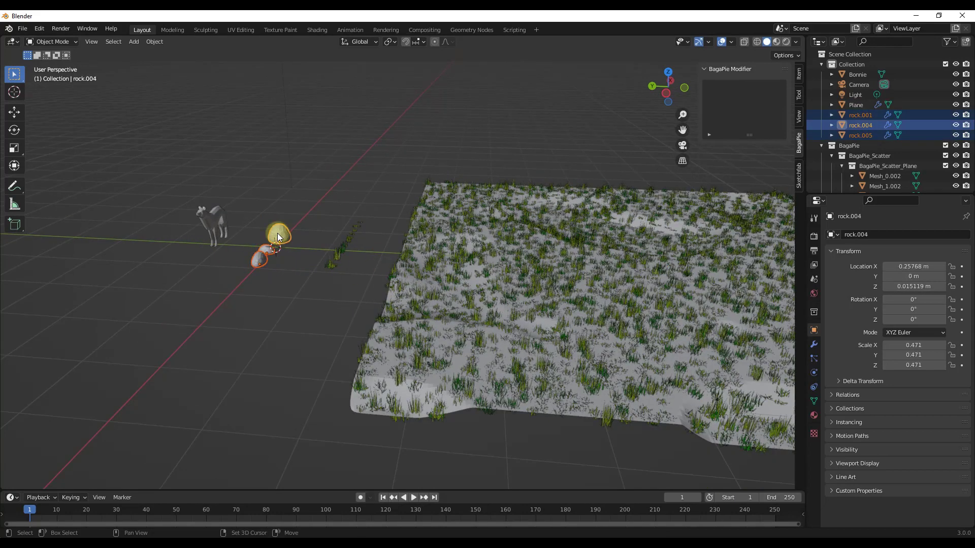
scroll(583, 236, down, 2)
scroll(492, 239, up, 1)
shift+click(492, 243)
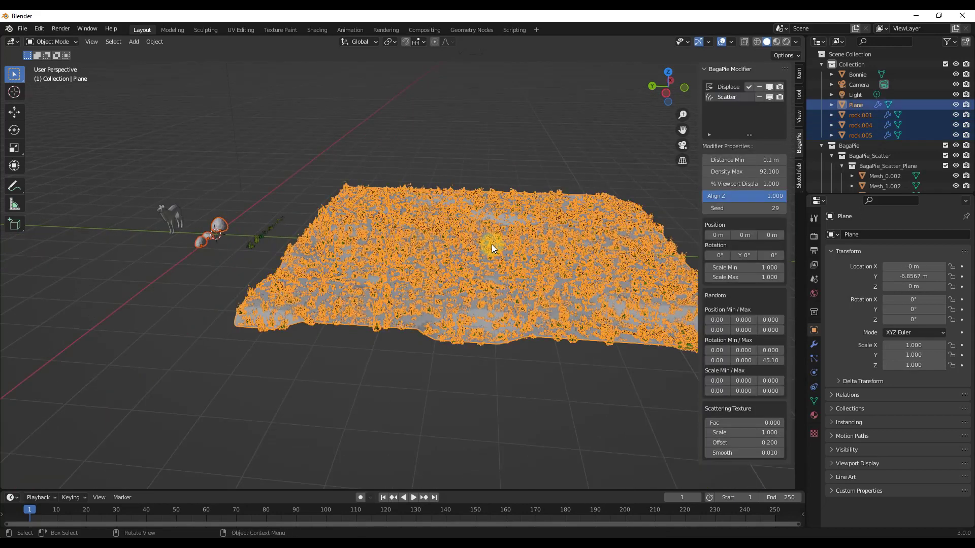
key(j)
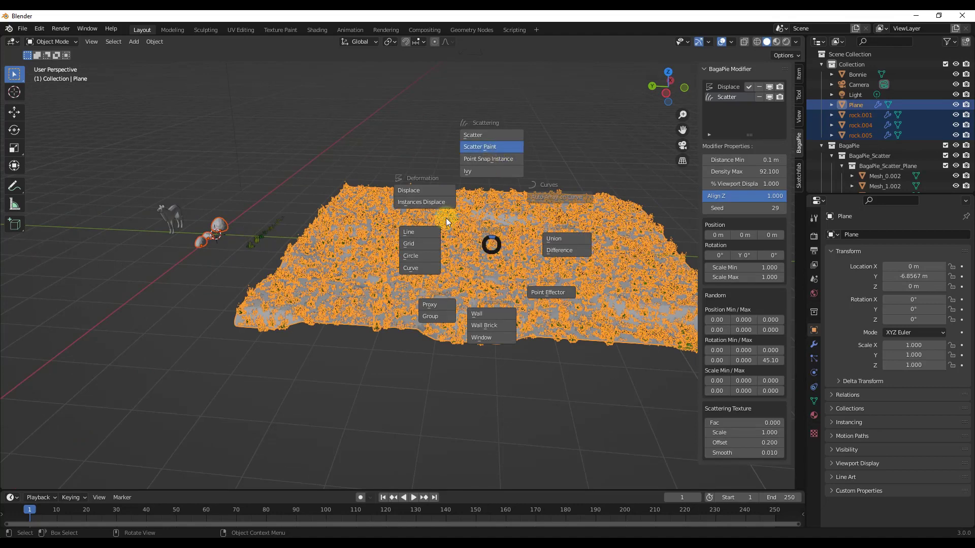
click(479, 147)
mouse_move(463, 194)
mouse_down()
mouse_move(379, 216)
mouse_move(361, 228)
mouse_move(364, 254)
mouse_move(538, 293)
mouse_move(570, 282)
mouse_move(542, 261)
mouse_move(538, 232)
mouse_move(596, 223)
mouse_move(634, 281)
mouse_move(613, 302)
mouse_move(648, 313)
mouse_move(382, 320)
mouse_move(266, 299)
mouse_up()
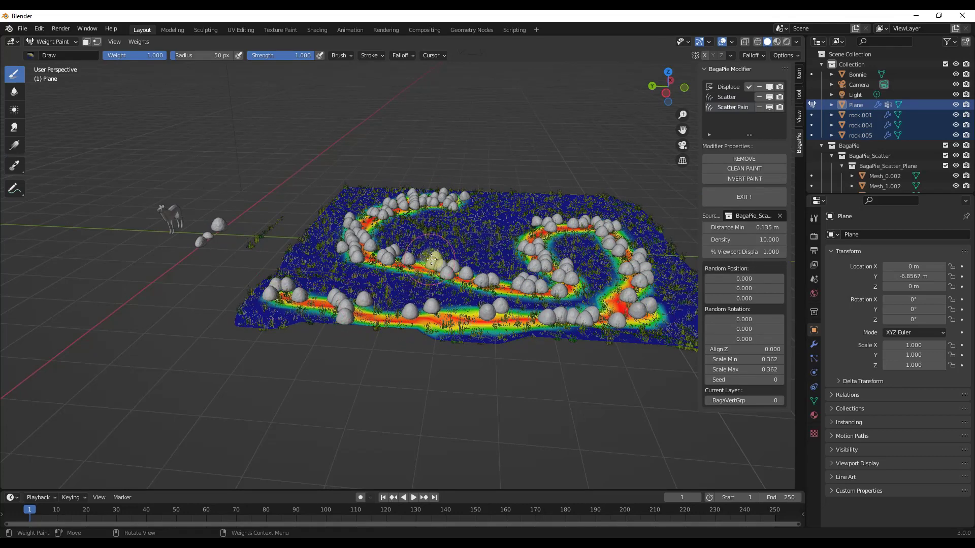
Exit scatter painting and remove the painted rock scatter from the terrain
click(745, 197)
click(446, 264)
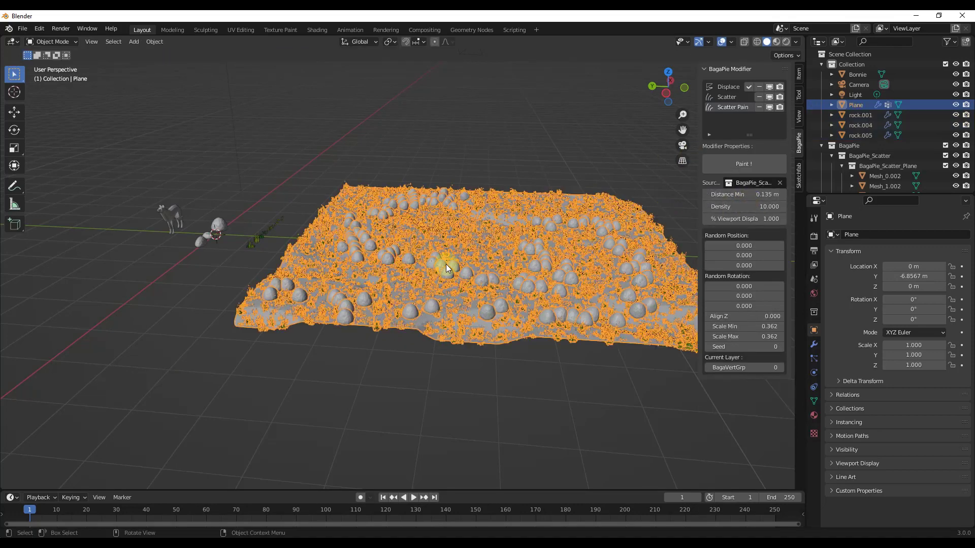
click(758, 107)
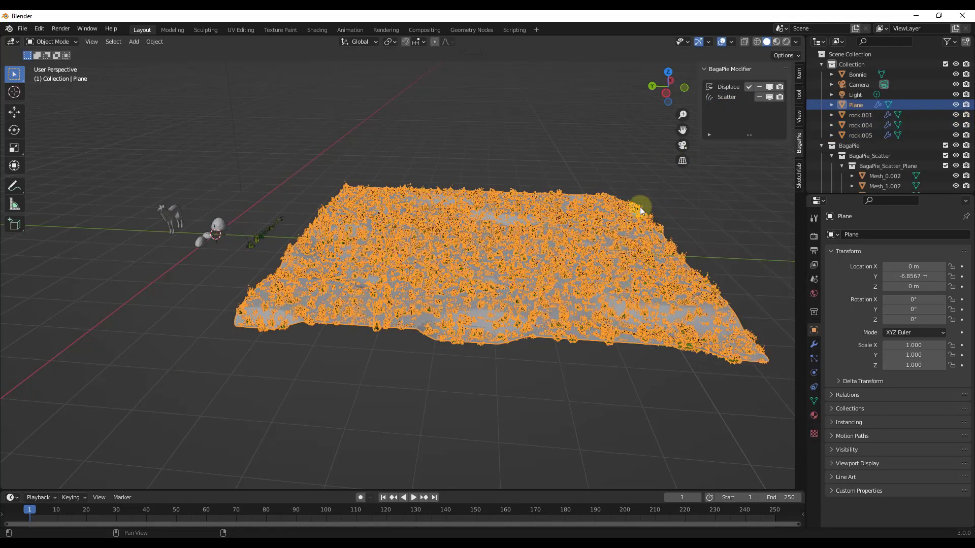
Apply rotation and scale to the three rock models
click(217, 222)
shift+click(206, 234)
shift+click(201, 240)
click(155, 41)
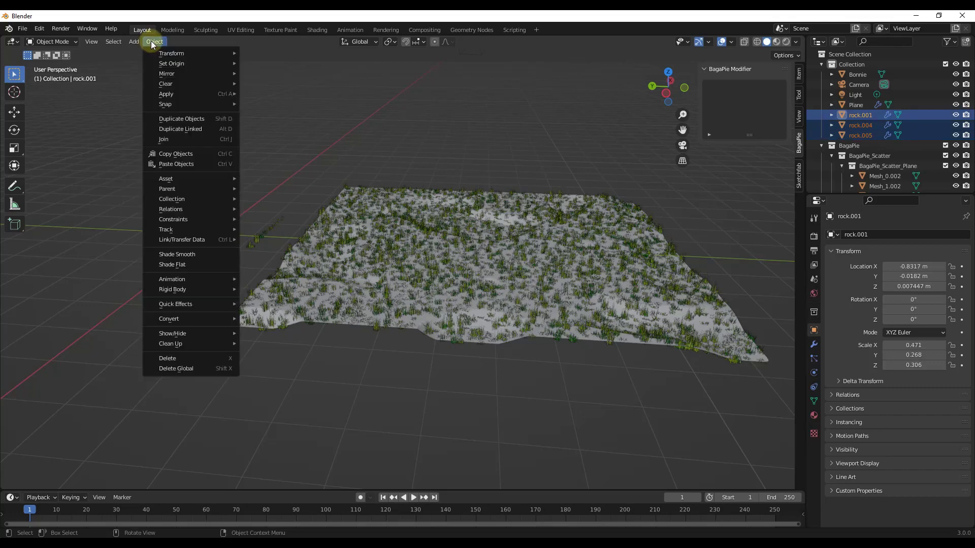
mouse_move(172, 93)
click(325, 134)
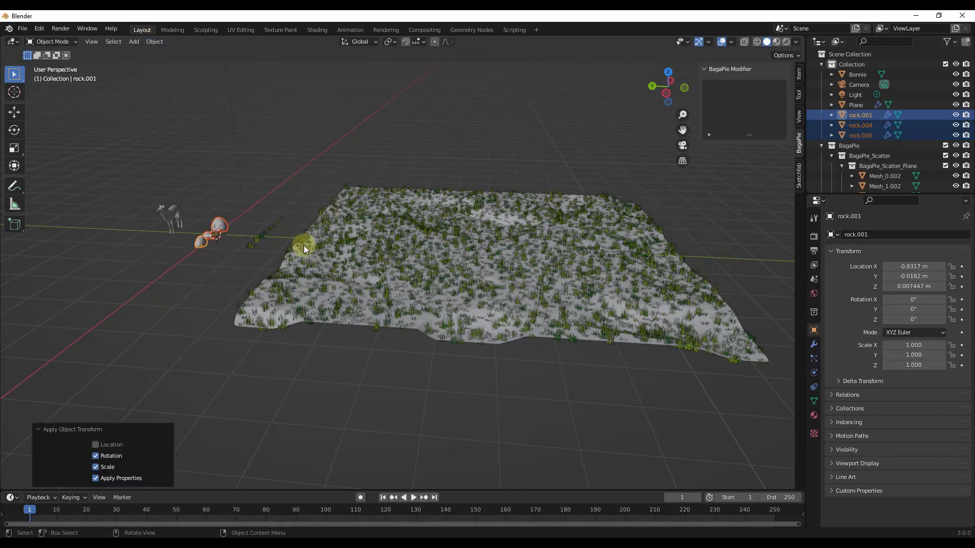
Select rock.001, rock.005 and rock.004, then the terrain plane as active
click(443, 242)
click(195, 245)
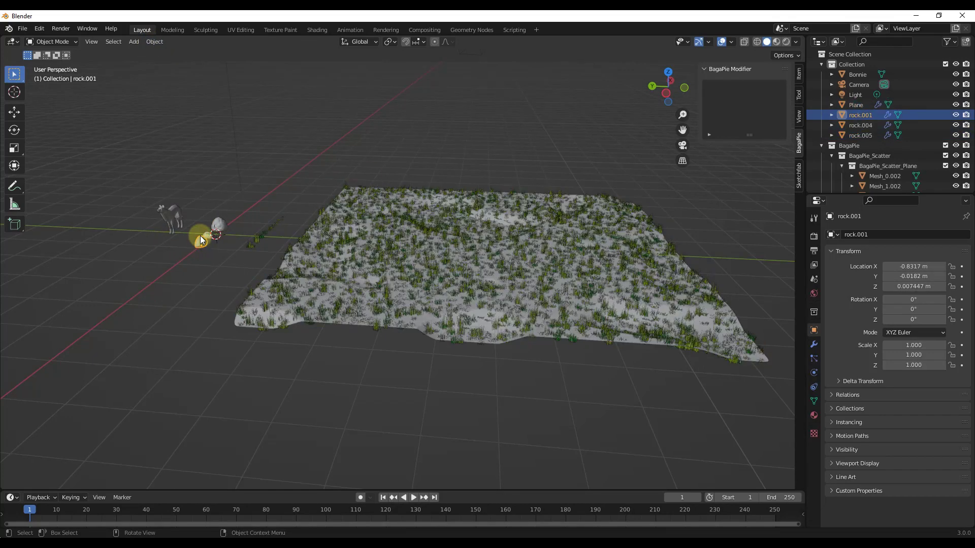
shift+click(214, 231)
shift+click(208, 235)
shift+click(488, 235)
Paint a winding rock stroke, then widen the rock spacing and randomise position and rotation
key(j)
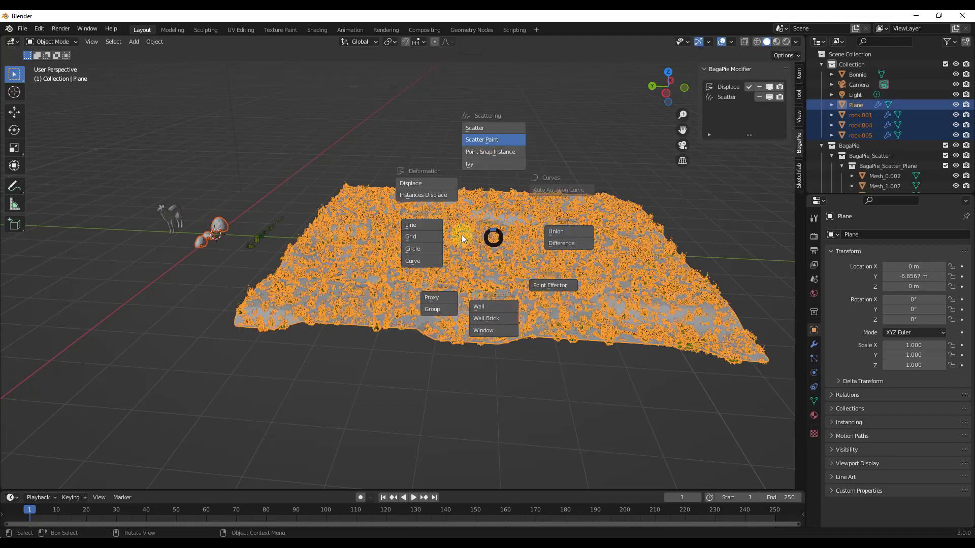
click(486, 142)
mouse_move(453, 210)
mouse_down()
mouse_move(390, 214)
mouse_move(356, 237)
mouse_move(411, 263)
mouse_move(541, 296)
mouse_move(615, 287)
mouse_move(573, 262)
mouse_move(529, 254)
mouse_move(508, 224)
mouse_move(537, 207)
mouse_move(602, 219)
mouse_move(643, 239)
mouse_move(669, 273)
mouse_move(671, 306)
mouse_move(519, 334)
mouse_move(393, 321)
mouse_move(320, 294)
mouse_up()
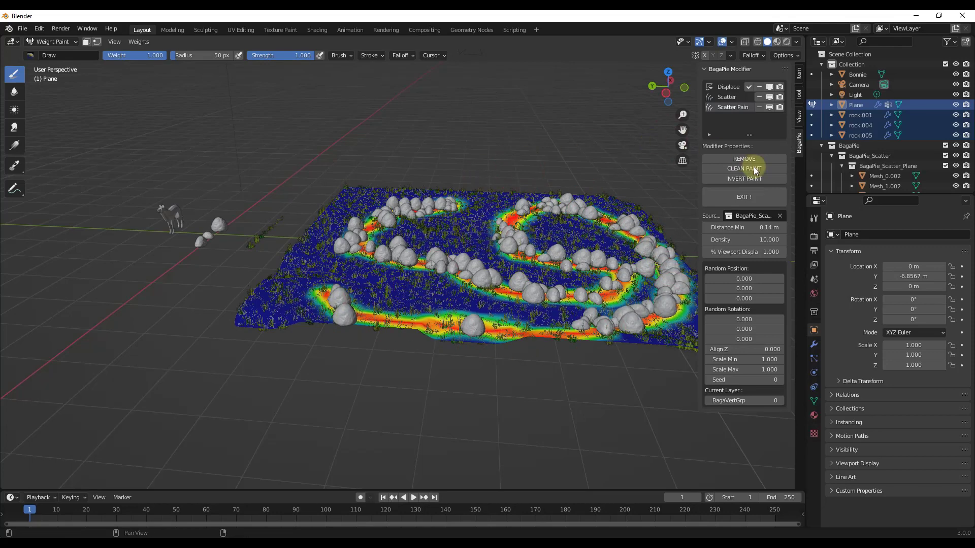
drag(740, 228, 708, 239)
drag(735, 301, 741, 279)
drag(741, 339, 729, 359)
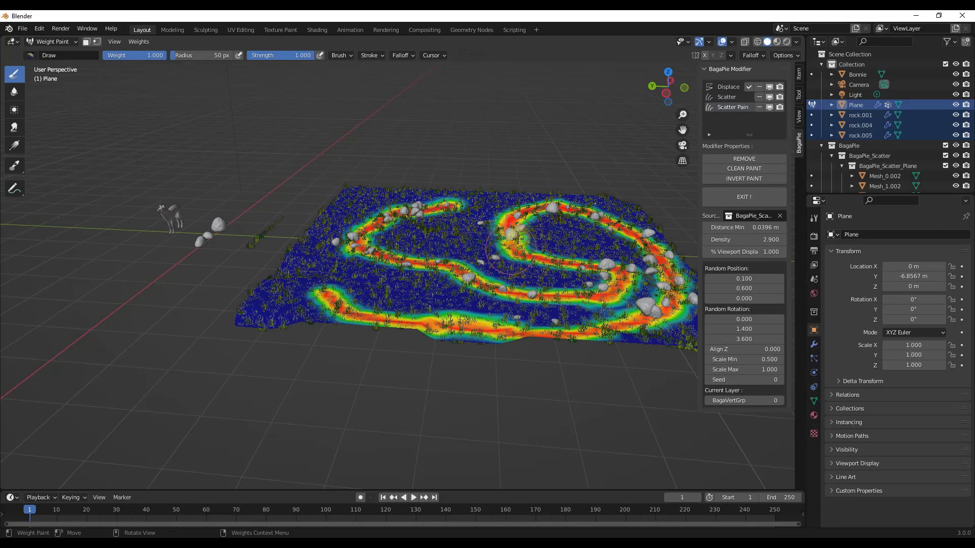
Invert the painted area so rocks fill everywhere except the painted paths
click(744, 178)
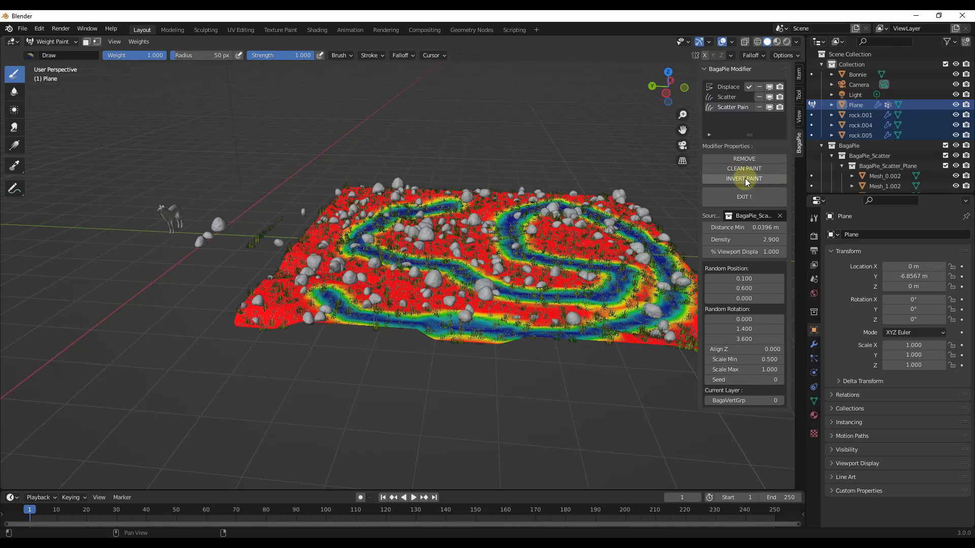
click(745, 179)
click(744, 178)
click(744, 179)
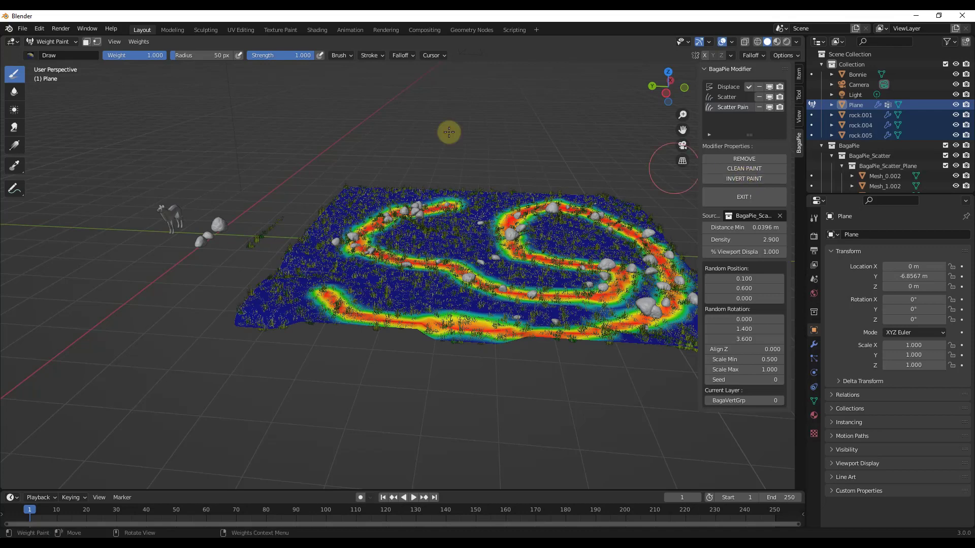
click(760, 179)
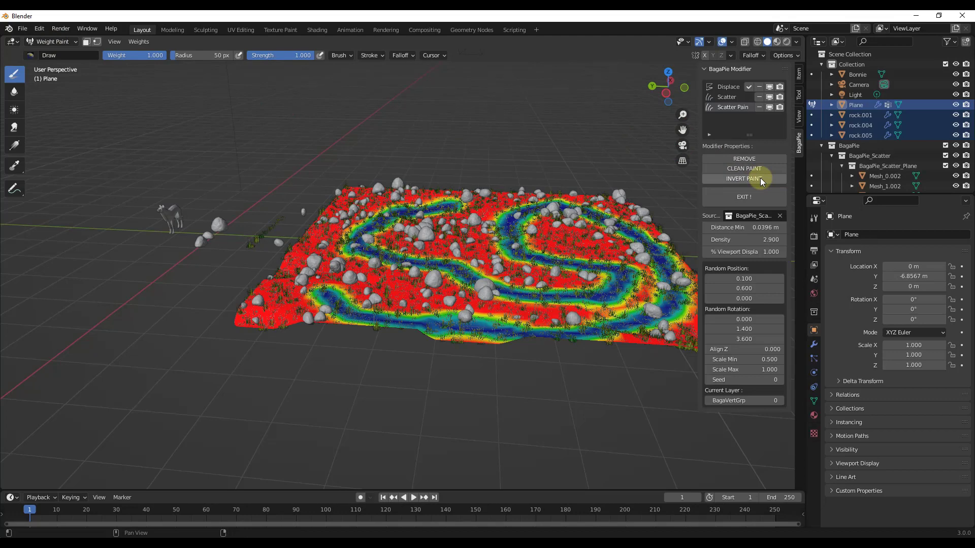
click(721, 99)
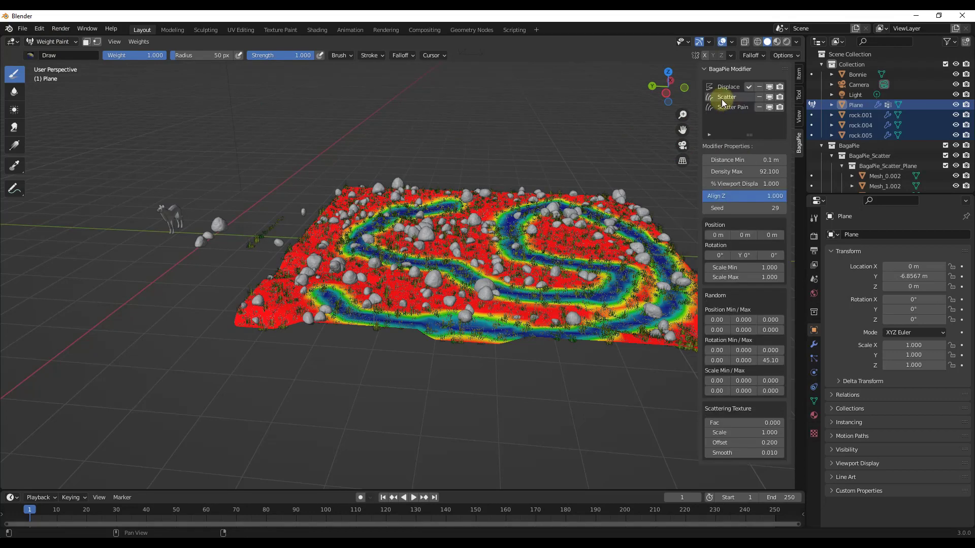
click(731, 107)
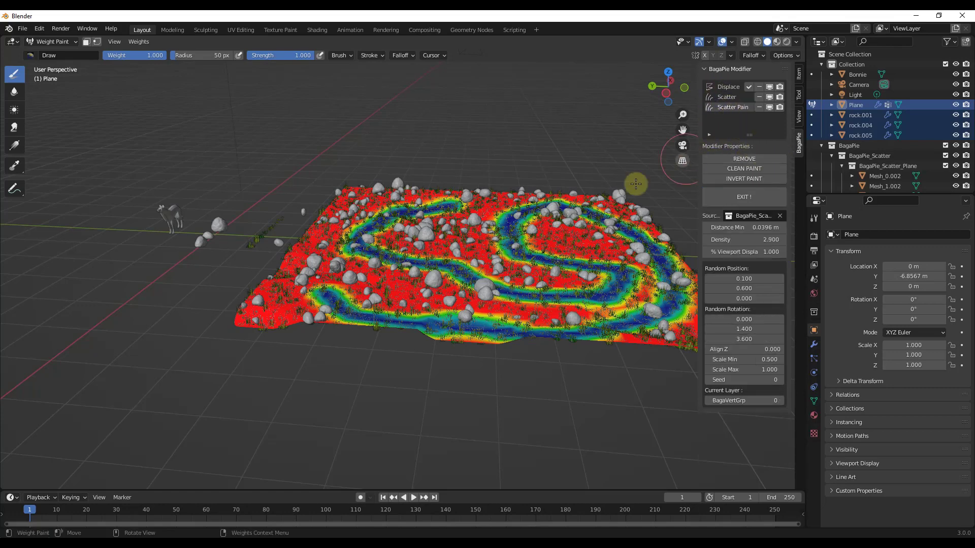
Inspect the rock scatter and finish scatter painting
middle_drag(500, 206, 440, 208)
scroll(440, 209, down, 5)
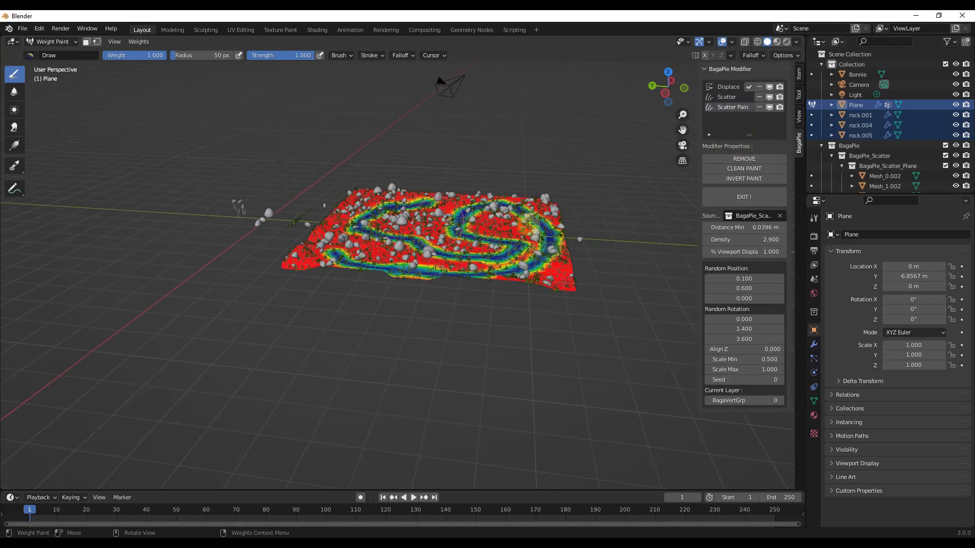
scroll(440, 208, up, 4)
scroll(441, 219, down, 1)
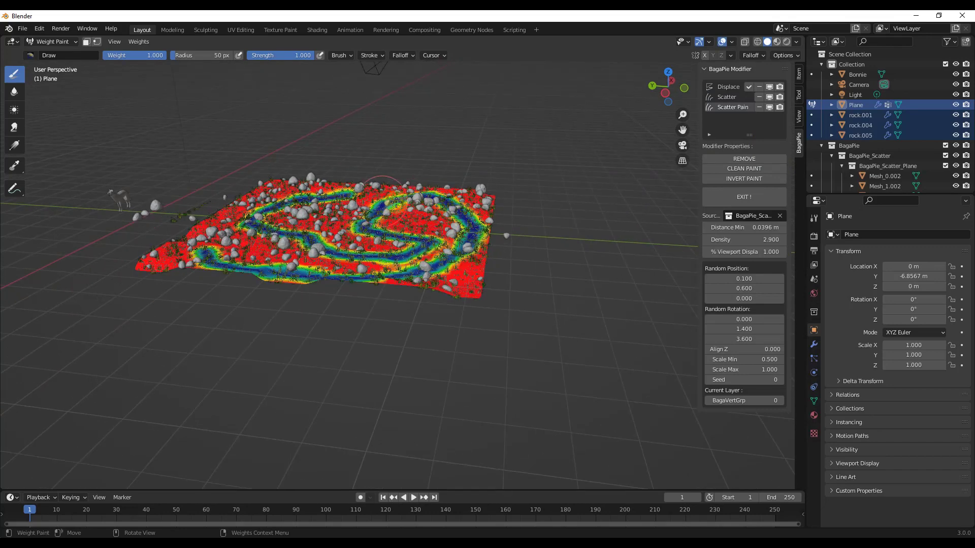
click(745, 199)
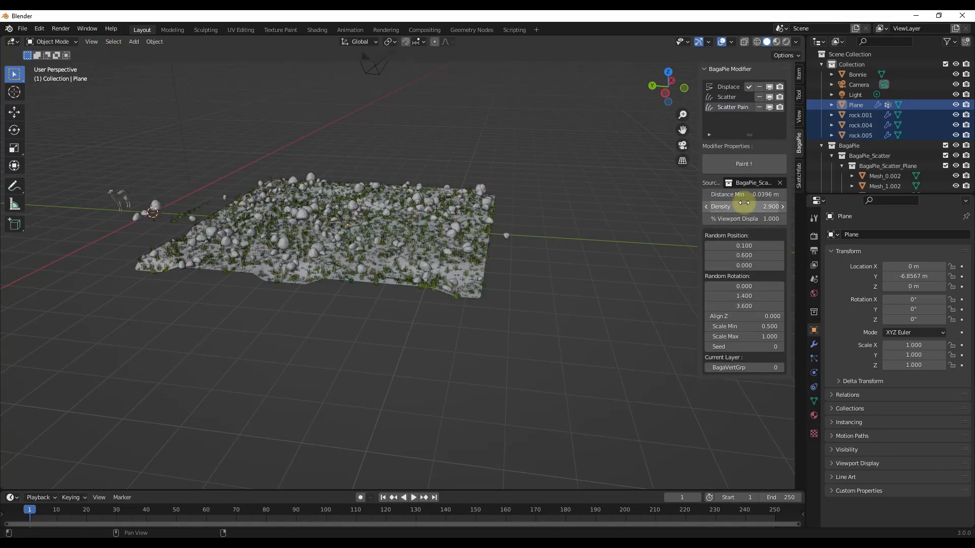
Add a new plane at a 3D cursor placed beside the terrain
scroll(323, 222, up, 5)
scroll(323, 223, down, 8)
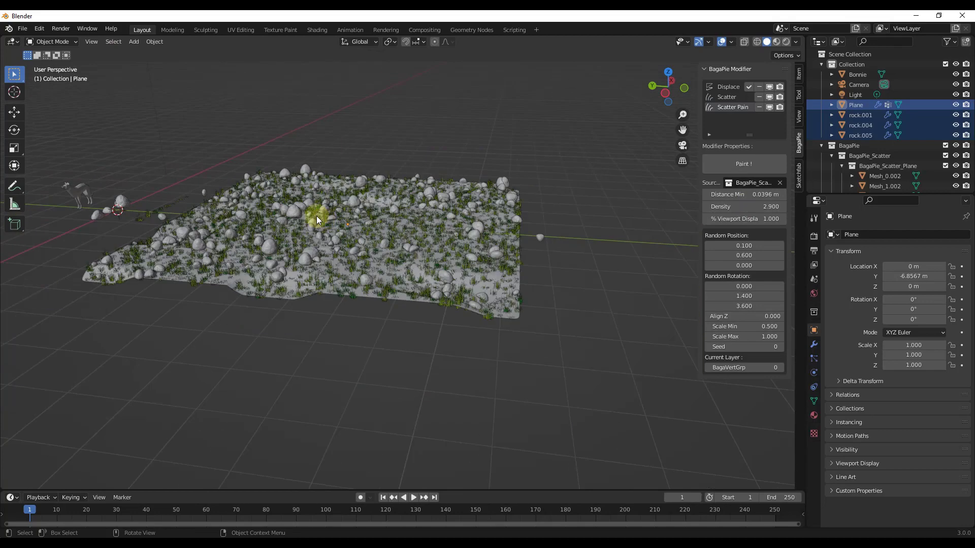
middle_drag(315, 215, 526, 196)
scroll(528, 198, up, 2)
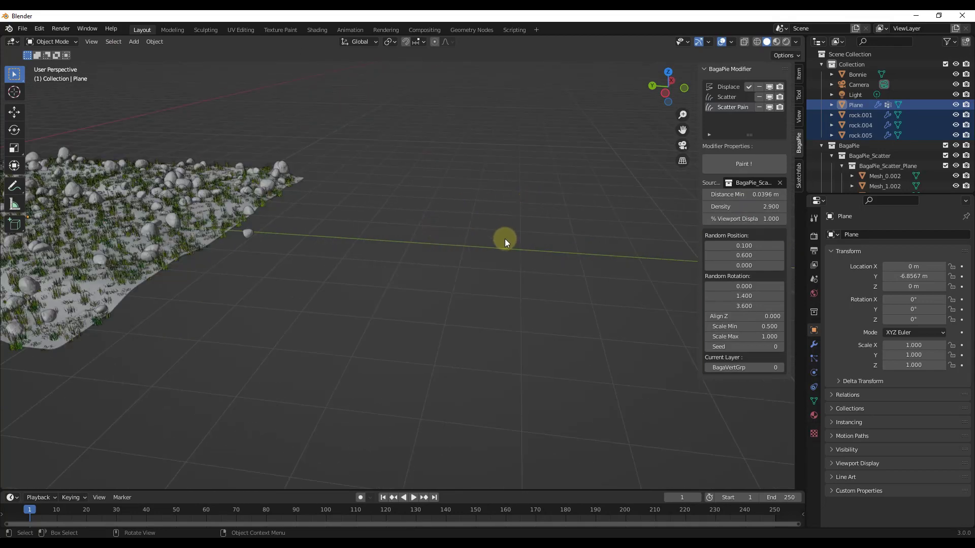
shift+right_drag(483, 251, 489, 247)
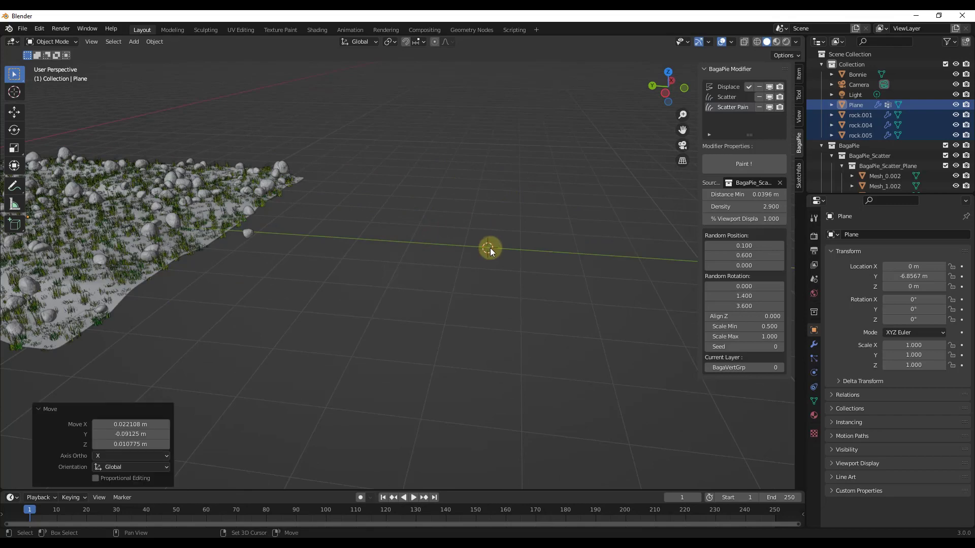
key(shift+a)
mouse_move(488, 249)
click(537, 249)
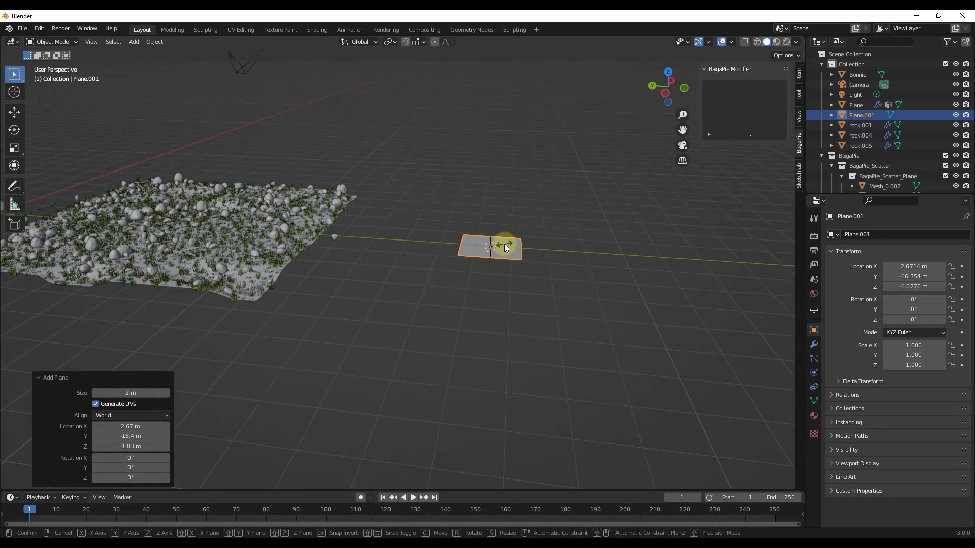
Scale the new plane by 3.772 and apply its rotation and scale
key(s)
click(539, 246)
click(153, 42)
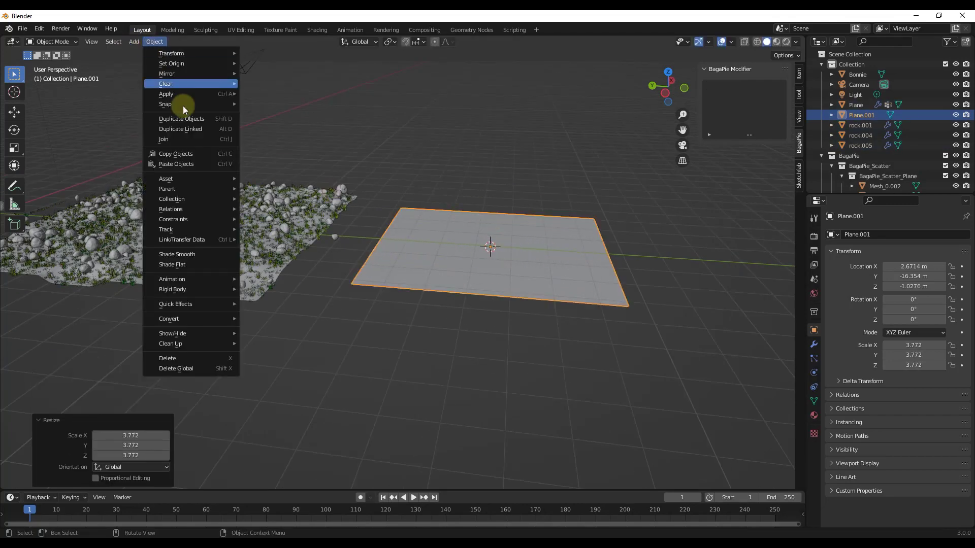
mouse_move(184, 95)
click(300, 135)
scroll(510, 276, up, 2)
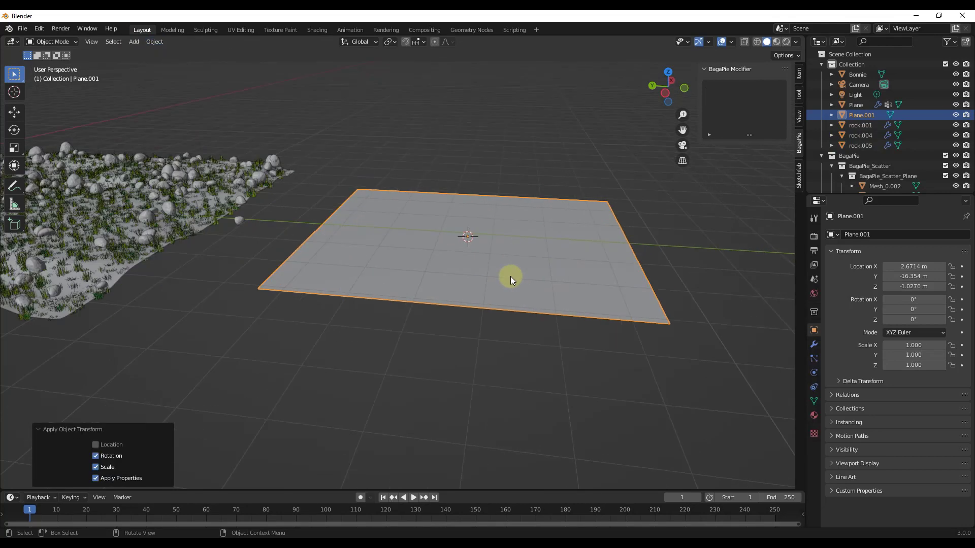
Add a BagaPie Wall to Plane.001, 2.4 m high and 0.2 m thick, and orbit to inspect it
key(j)
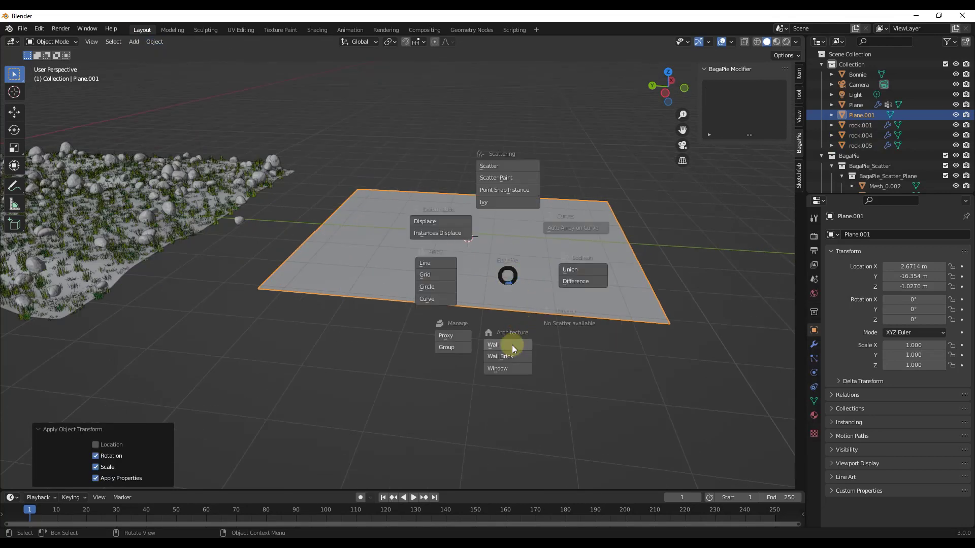
click(506, 344)
middle_drag(462, 239, 493, 150)
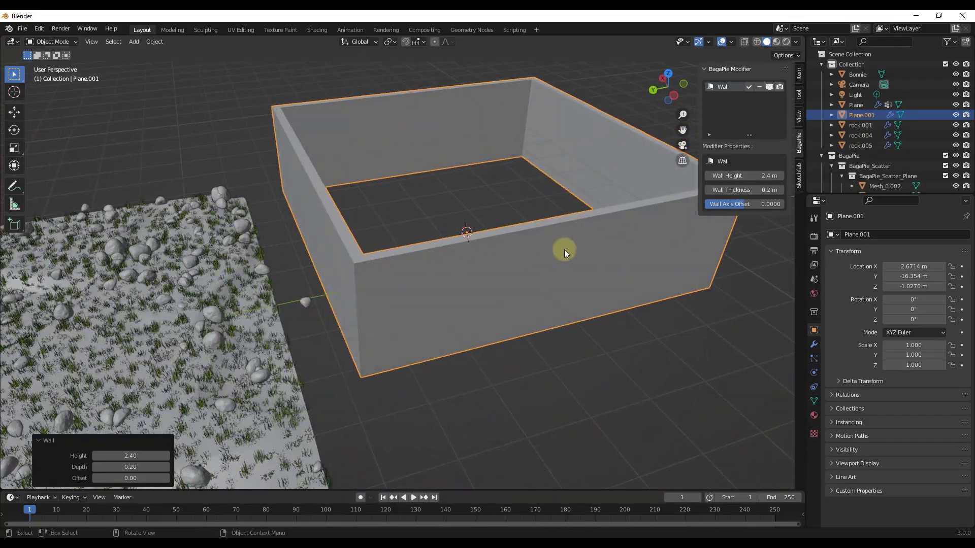
middle_drag(565, 250, 628, 249)
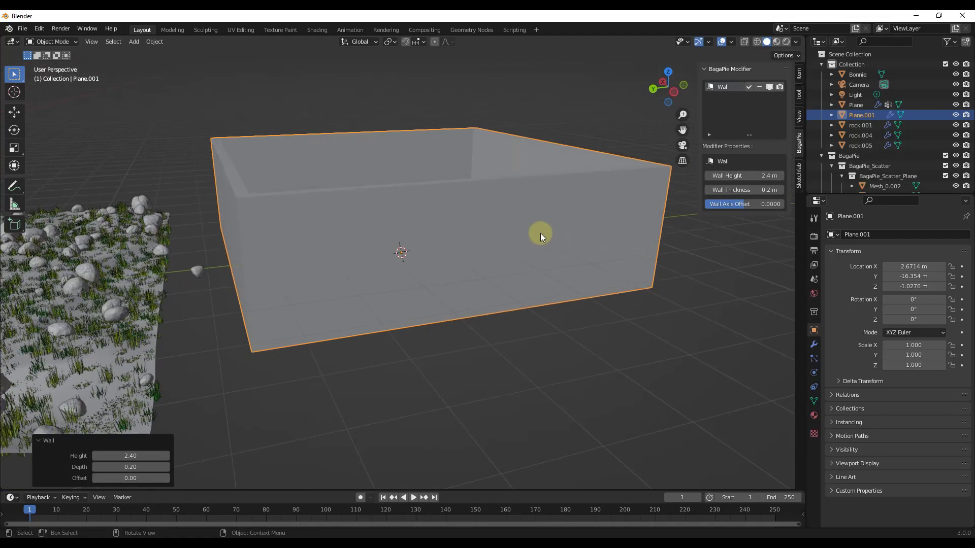
Start a BagaPie Window on the room and turn on vertex snapping
key(j)
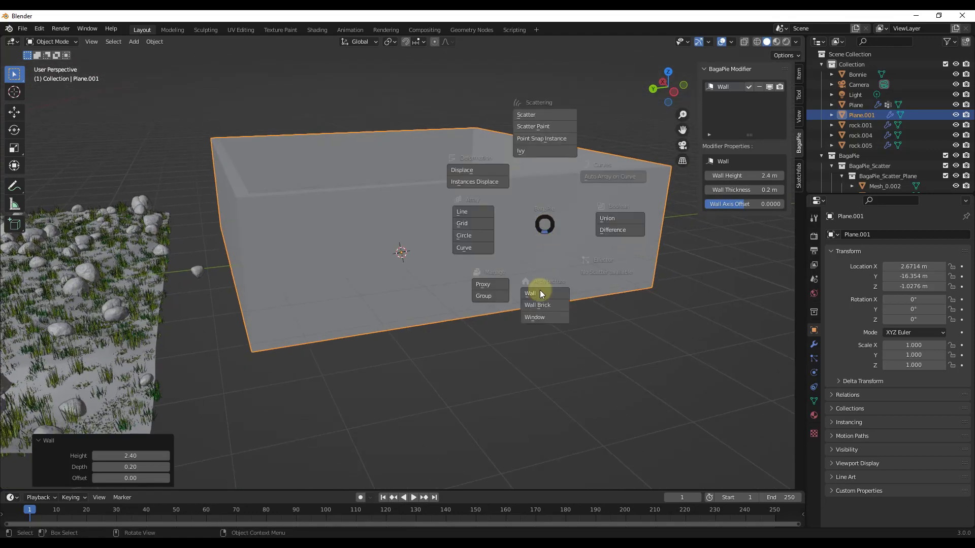
click(540, 314)
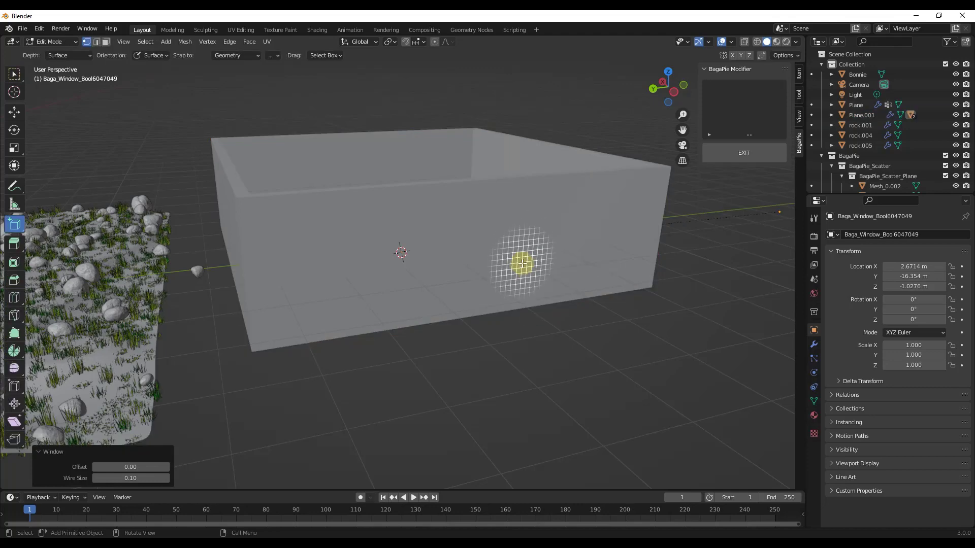
mouse_move(501, 222)
middle_down()
mouse_move(544, 250)
mouse_move(504, 216)
middle_up()
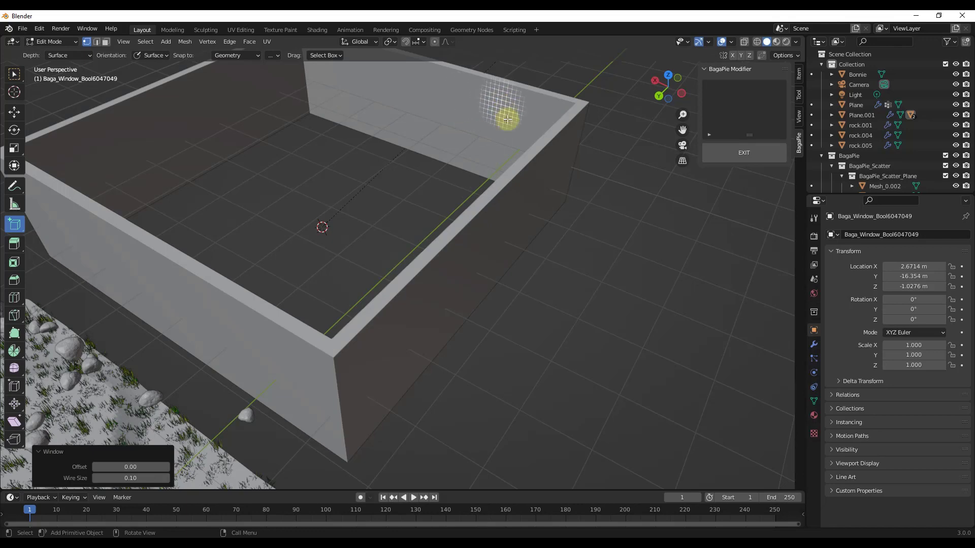
middle_drag(520, 196, 425, 51)
click(419, 43)
click(391, 83)
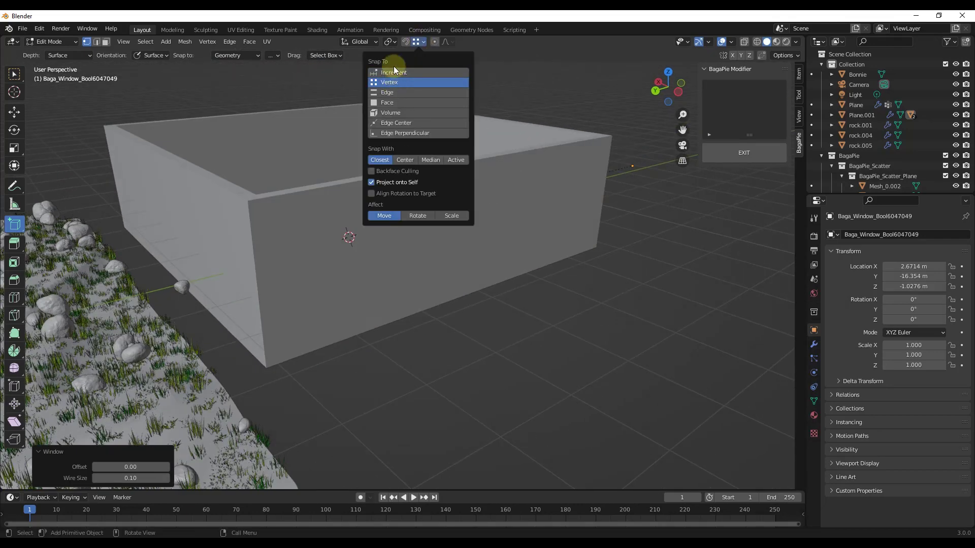
click(406, 44)
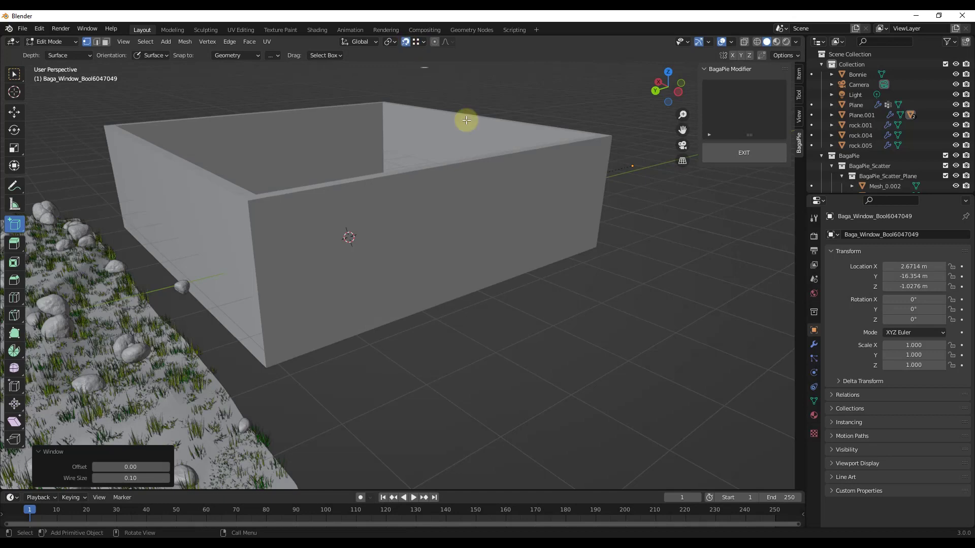
Draw the window rectangle on the front wall and finish it with a glass pane
middle_drag(528, 203, 463, 257)
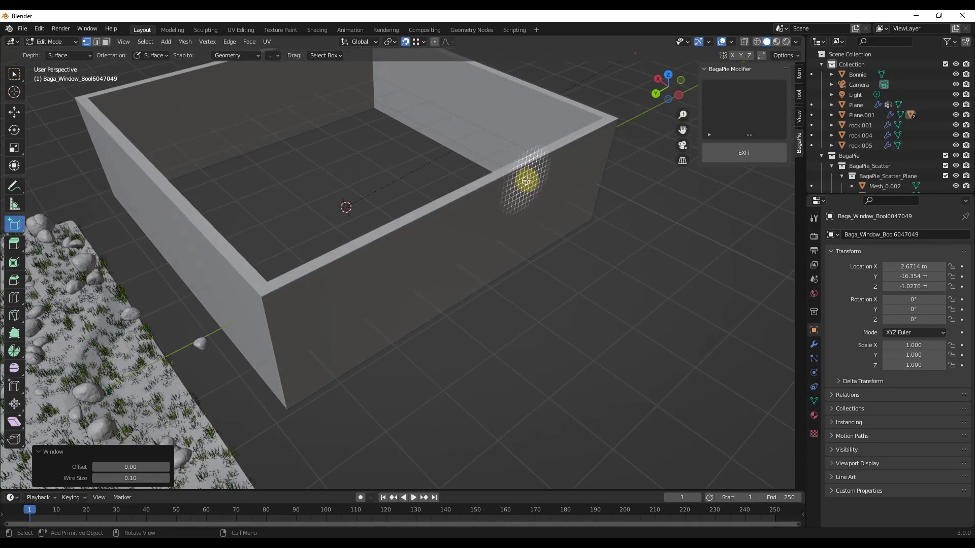
middle_drag(528, 200, 474, 217)
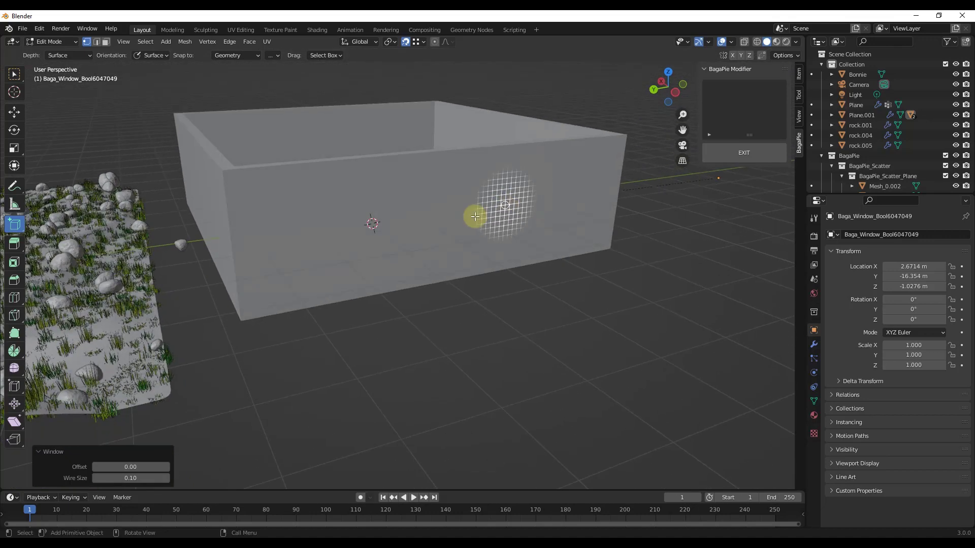
drag(484, 234, 586, 158)
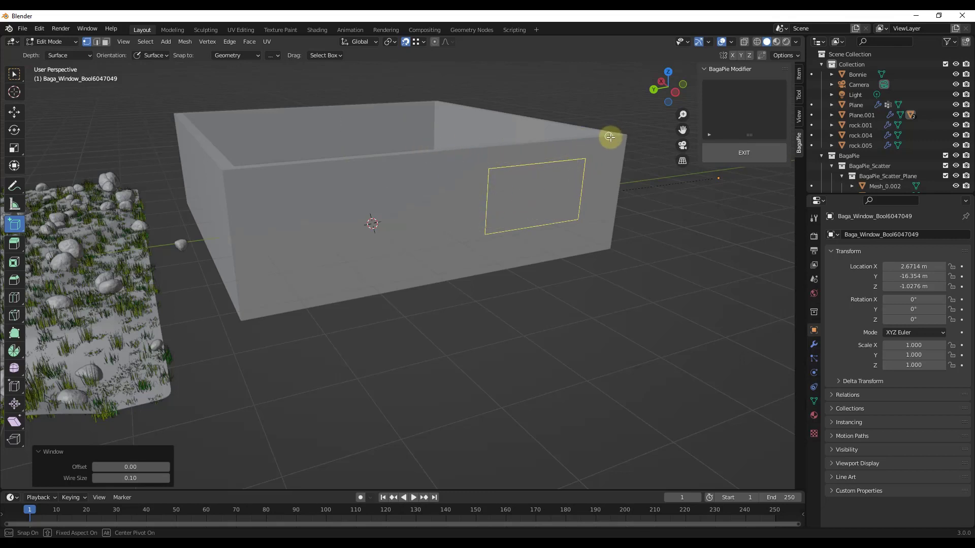
click(233, 164)
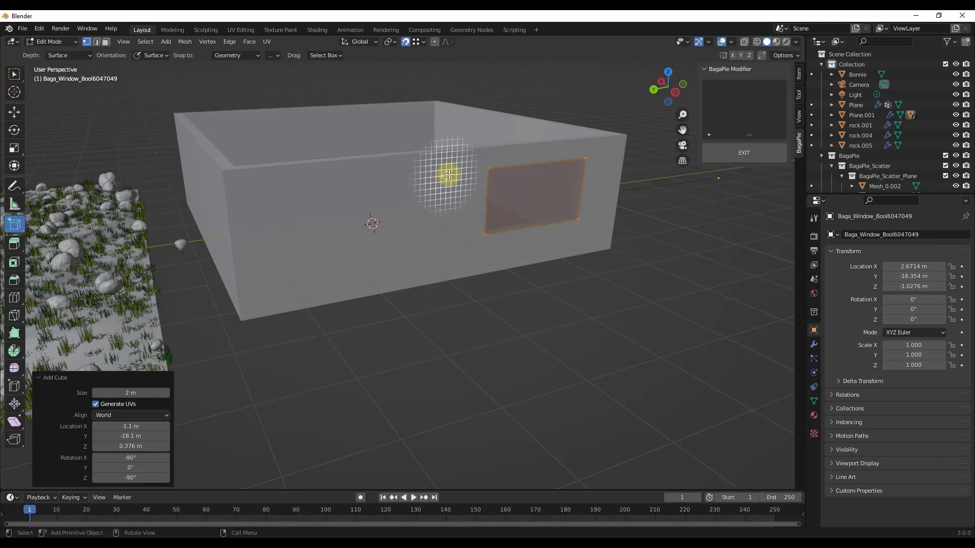
alt+middle_drag(607, 195, 470, 203)
scroll(470, 203, up, 4)
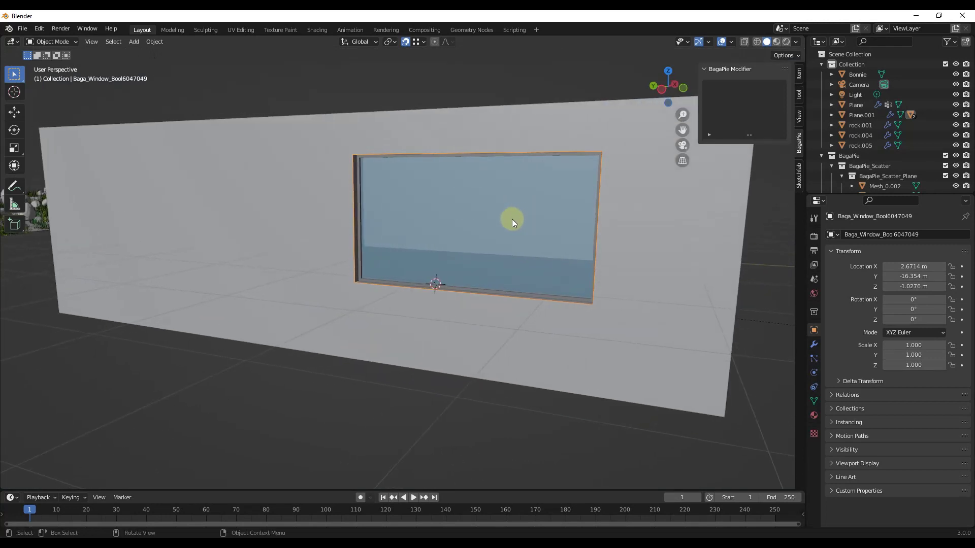
scroll(456, 213, down, 3)
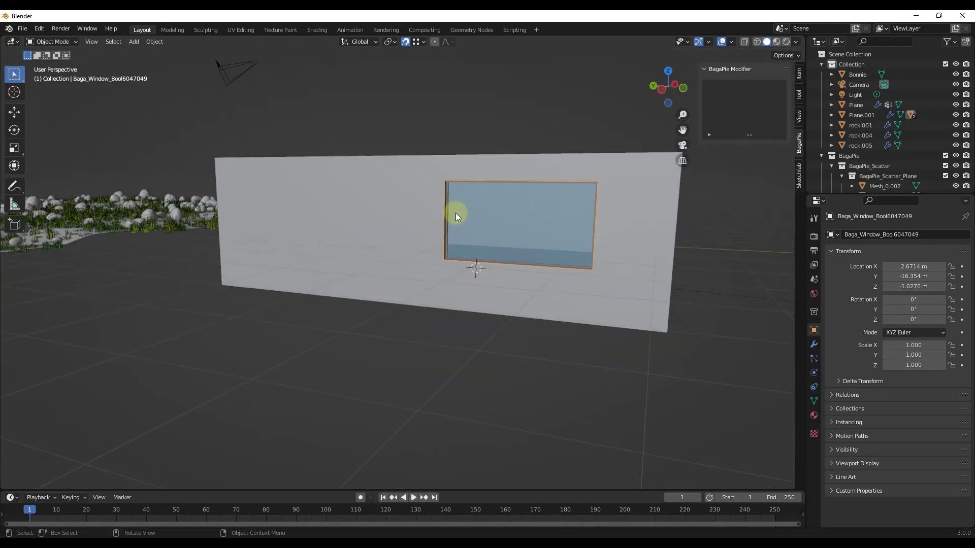
key(j)
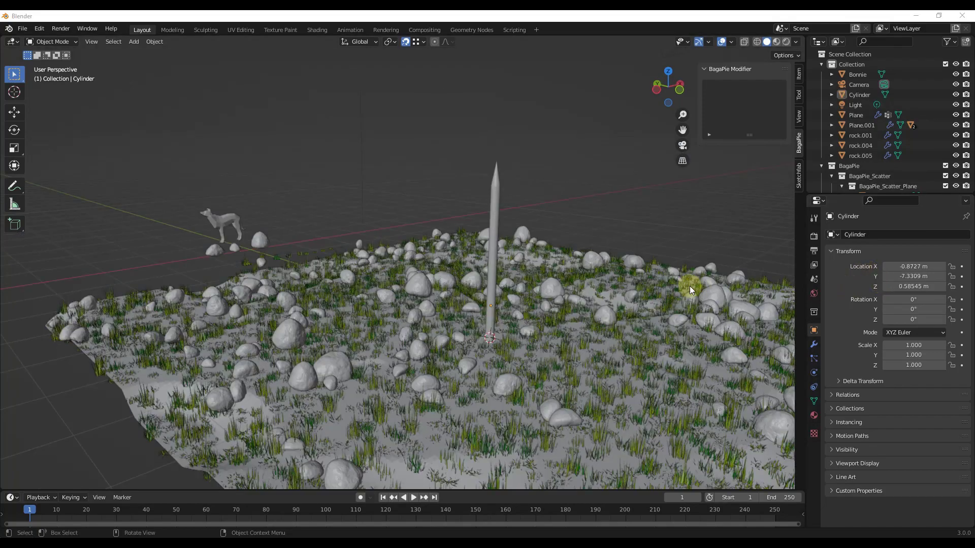
click(493, 244)
middle_drag(561, 251, 528, 254)
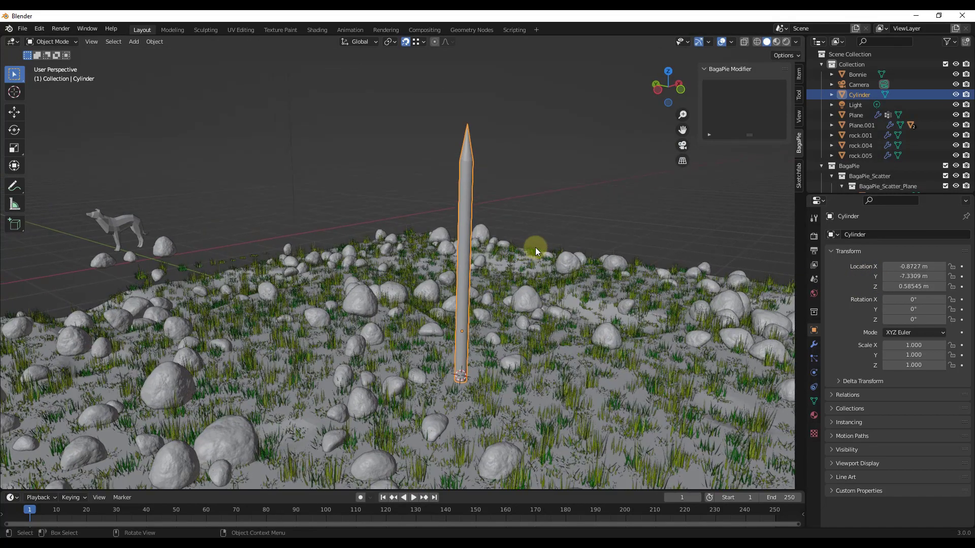
key(j)
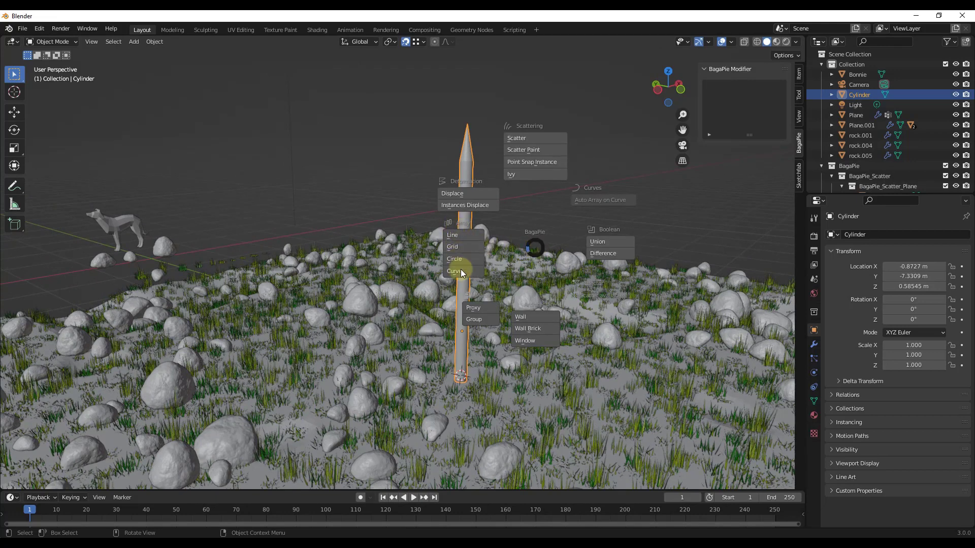
click(462, 237)
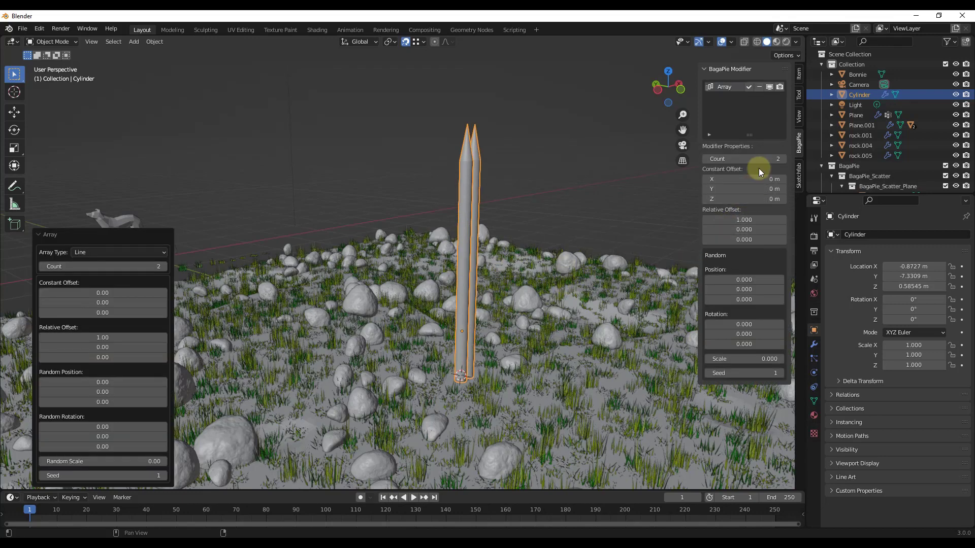
drag(758, 159, 781, 158)
scroll(571, 218, down, 5)
scroll(592, 228, up, 5)
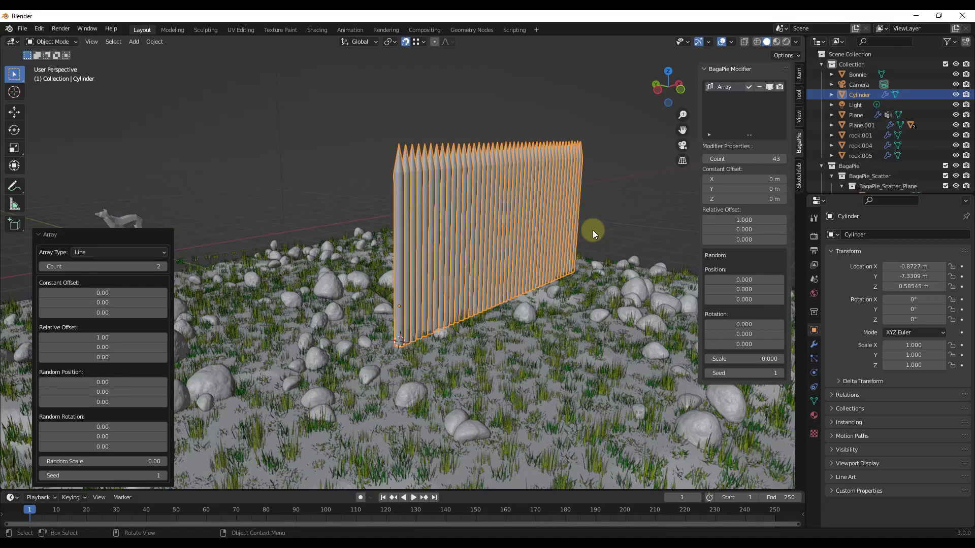
middle_drag(593, 229, 635, 213)
drag(743, 159, 746, 159)
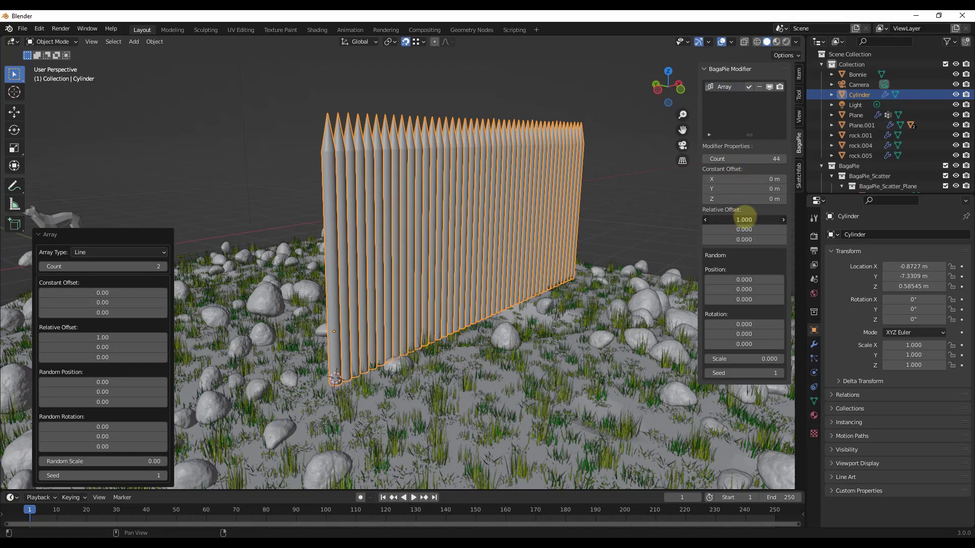
mouse_move(744, 219)
mouse_down()
mouse_move(783, 217)
mouse_move(737, 228)
mouse_up()
mouse_move(740, 342)
mouse_down()
mouse_move(759, 344)
mouse_move(736, 344)
mouse_move(741, 324)
mouse_up()
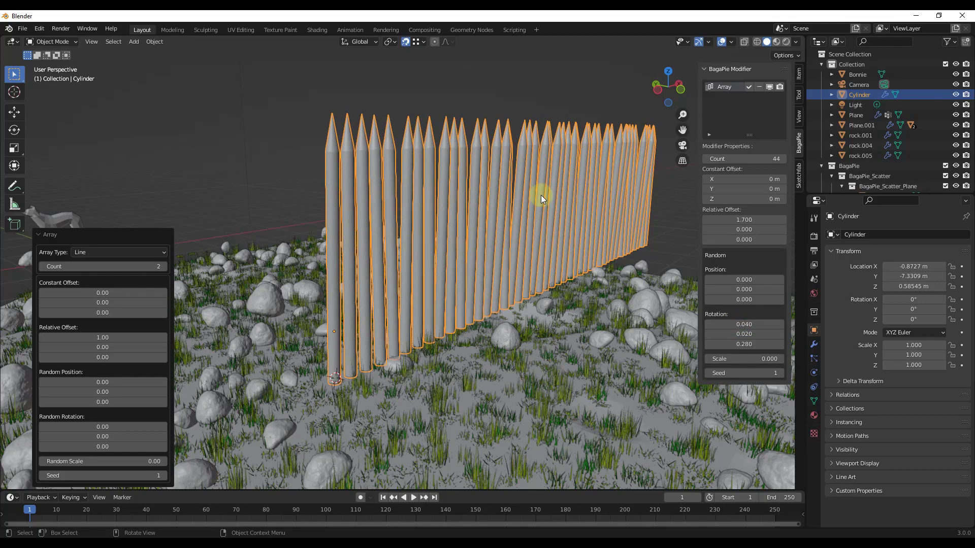
click(758, 86)
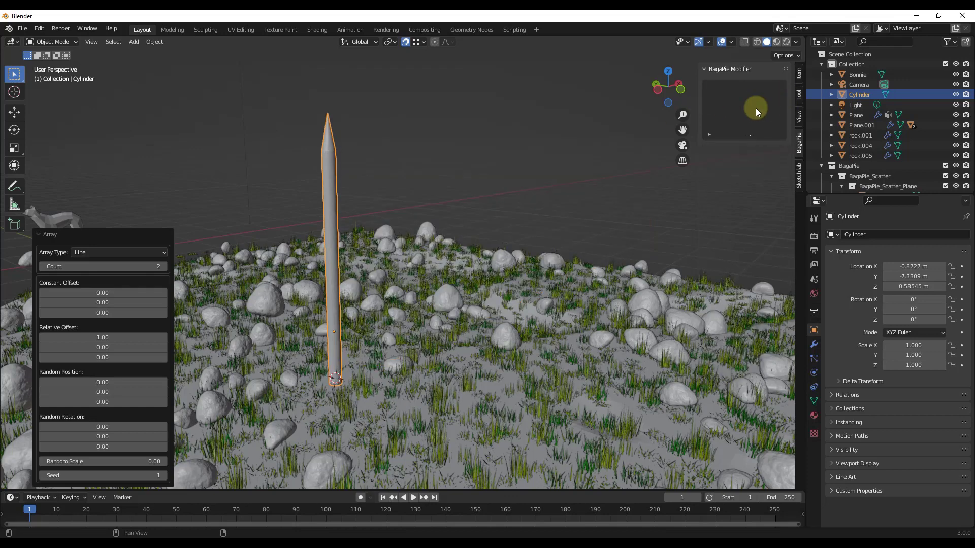
Turn the pointed log into a BagaPie circle array around the centre
key(j)
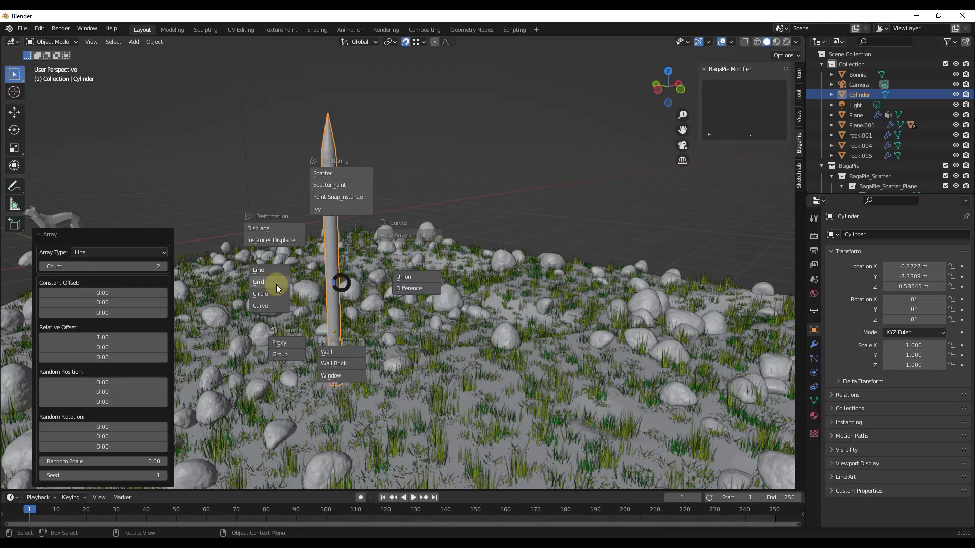
click(261, 295)
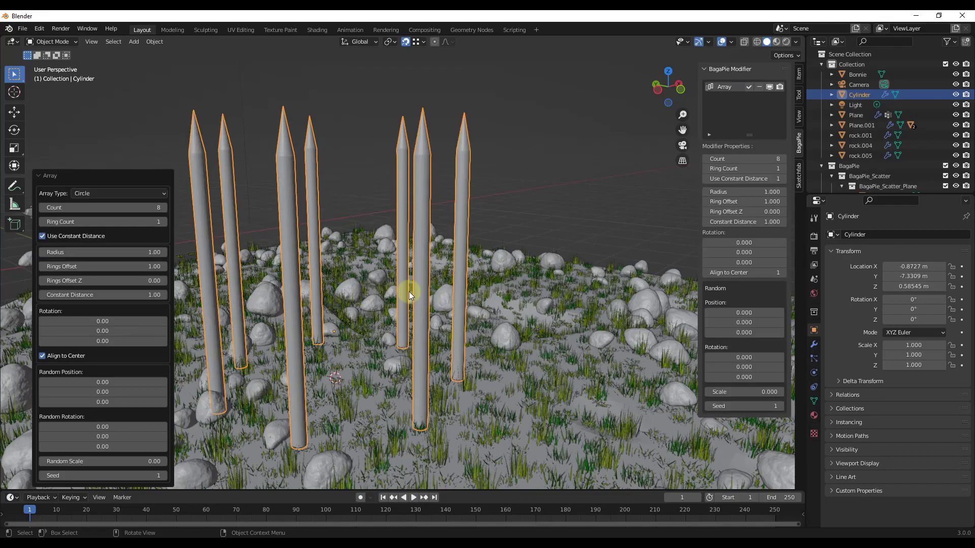
scroll(409, 291, down, 5)
middle_drag(420, 255, 446, 278)
scroll(446, 278, up, 2)
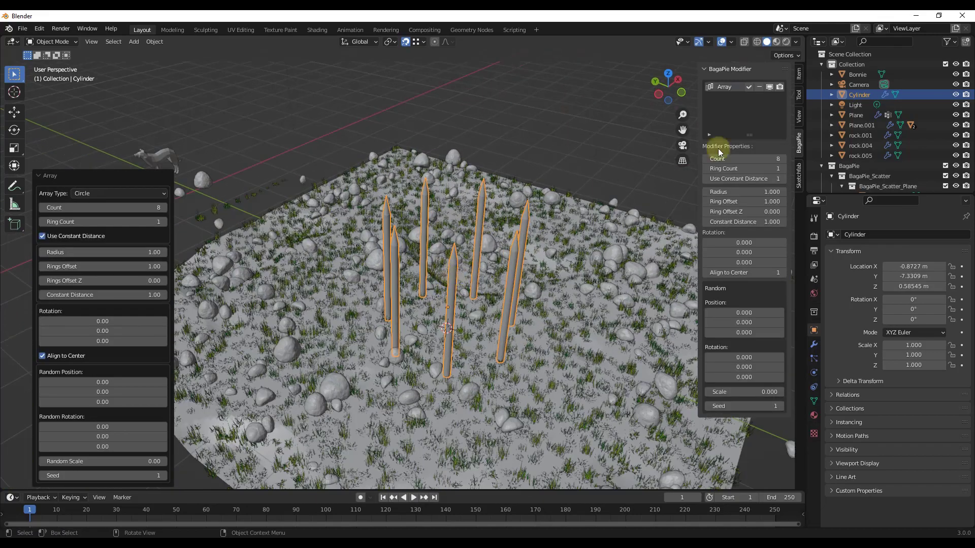
Raise the log count, set Ring Count to 1 and widen the ring radius
mouse_move(758, 158)
mouse_down()
mouse_move(809, 163)
mouse_move(746, 168)
mouse_up()
scroll(441, 232, down, 3)
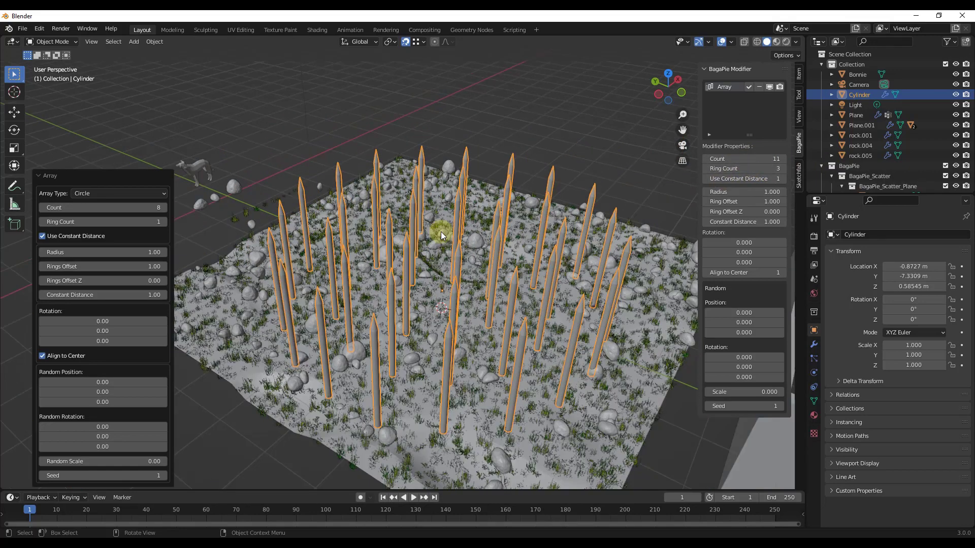
middle_drag(440, 232, 444, 310)
scroll(457, 239, up, 3)
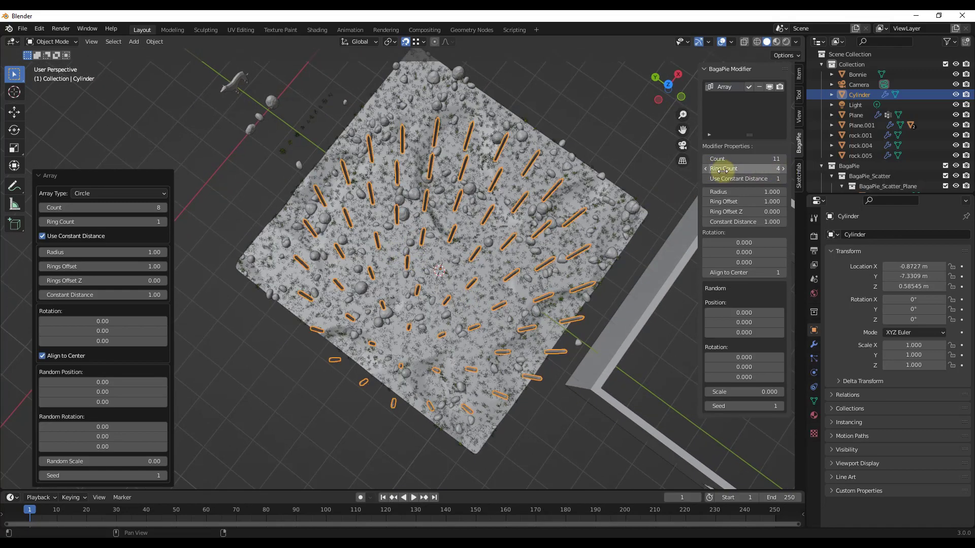
click(706, 169)
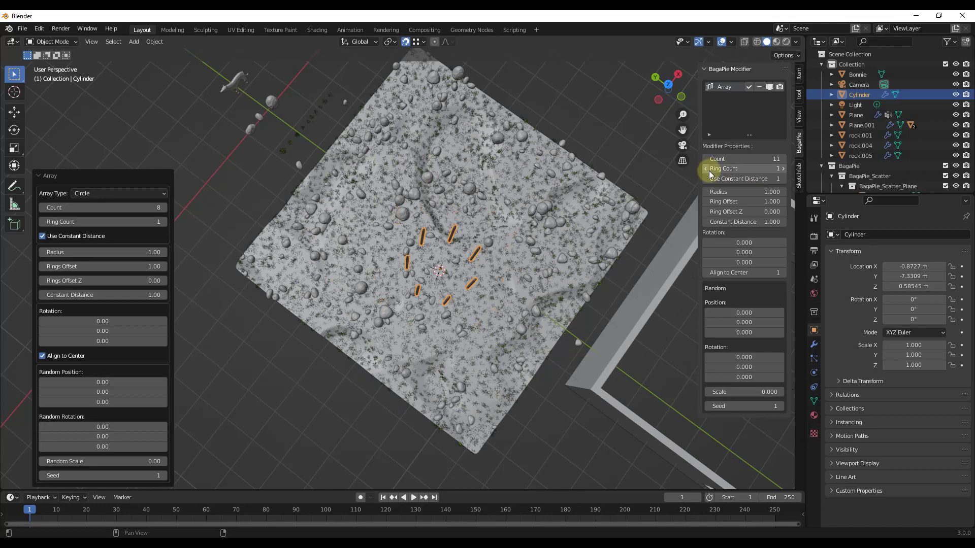
drag(717, 193, 784, 192)
key(Return)
Add more logs to close the ring and raise Constant Distance to 0.14
drag(747, 222, 723, 227)
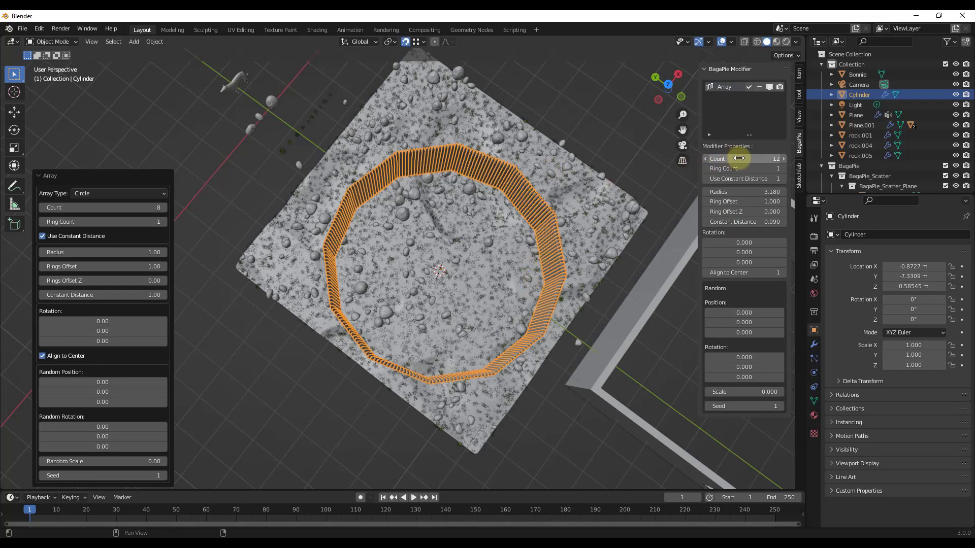
drag(742, 159, 746, 160)
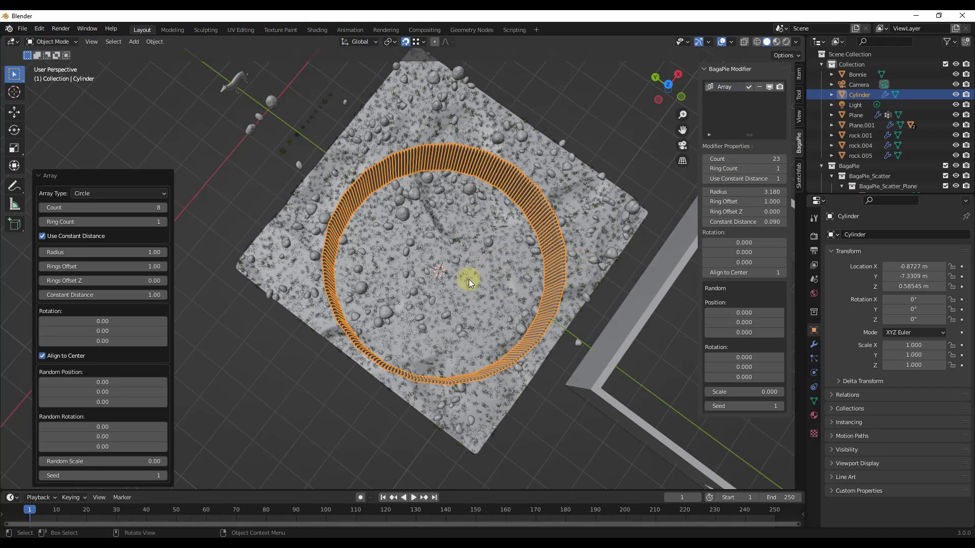
drag(745, 222, 752, 222)
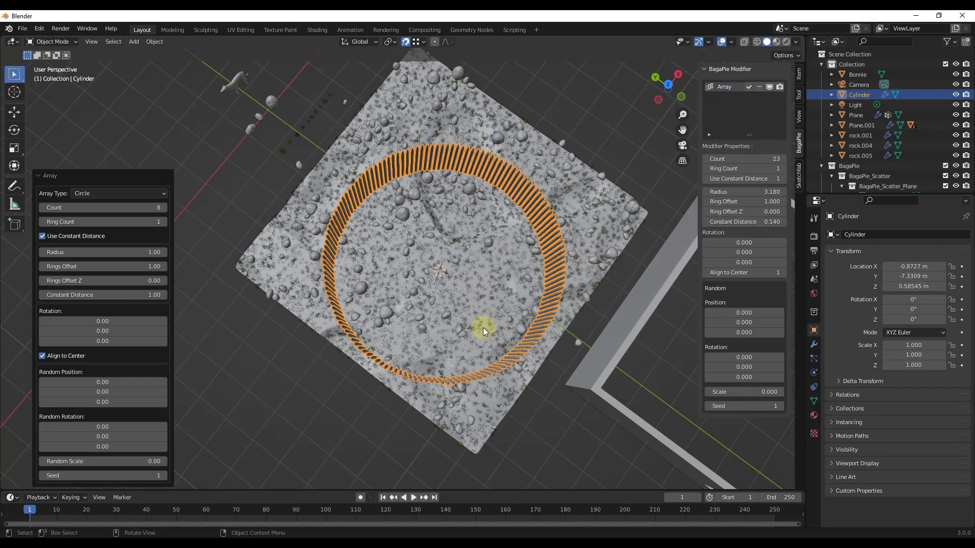
middle_drag(482, 327, 609, 244)
Tilt the logs outward and randomize rotation 0.04 and scale 0.1
drag(736, 253, 755, 254)
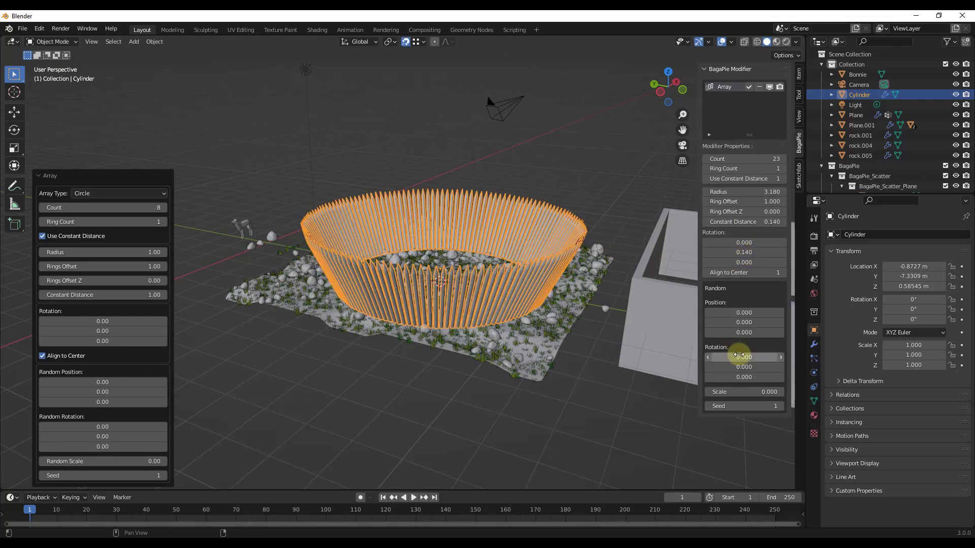
drag(744, 355, 744, 355)
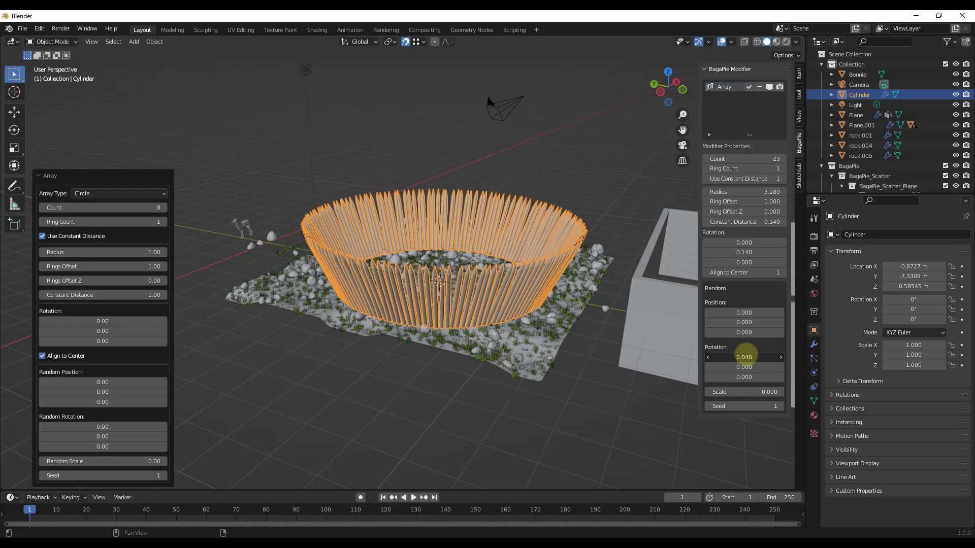
drag(743, 392, 721, 399)
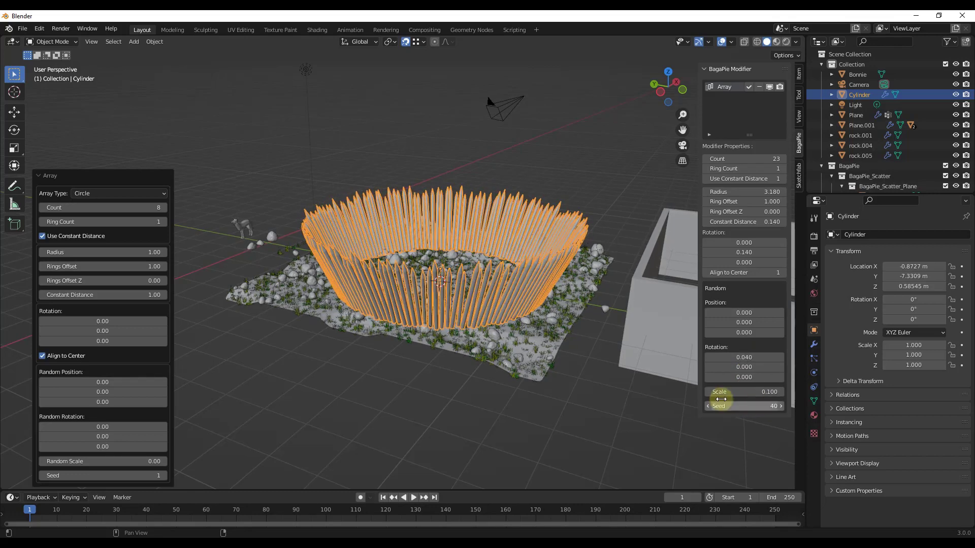
scroll(505, 265, up, 2)
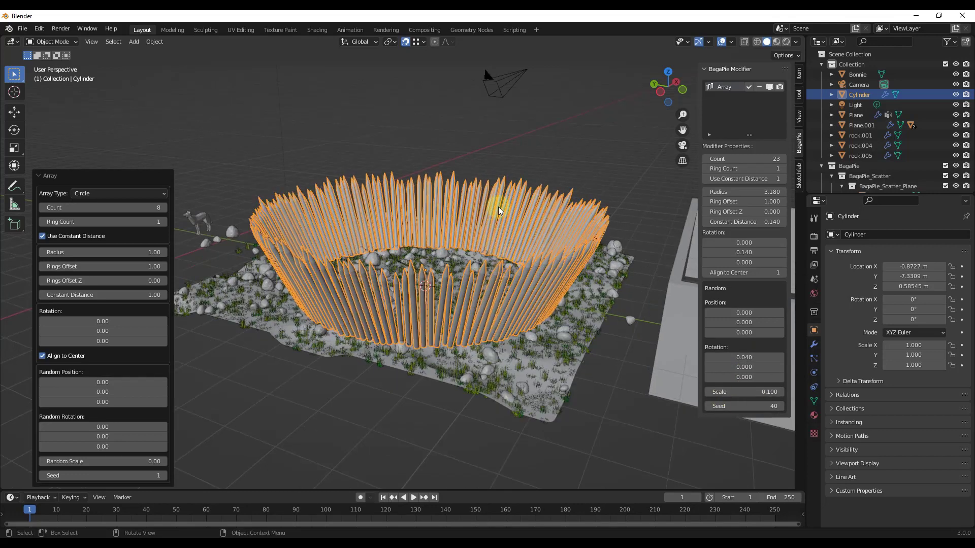
click(465, 227)
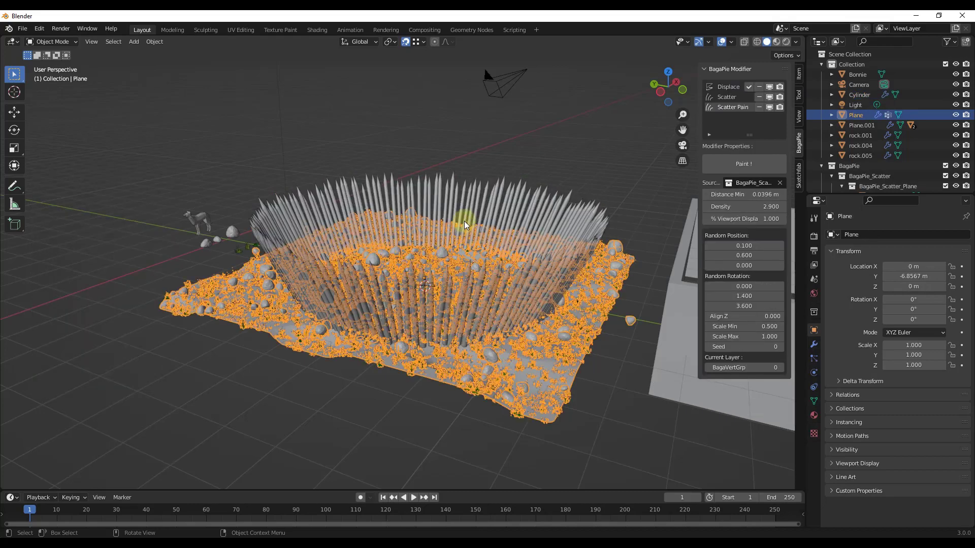
click(464, 225)
middle_drag(458, 223, 476, 228)
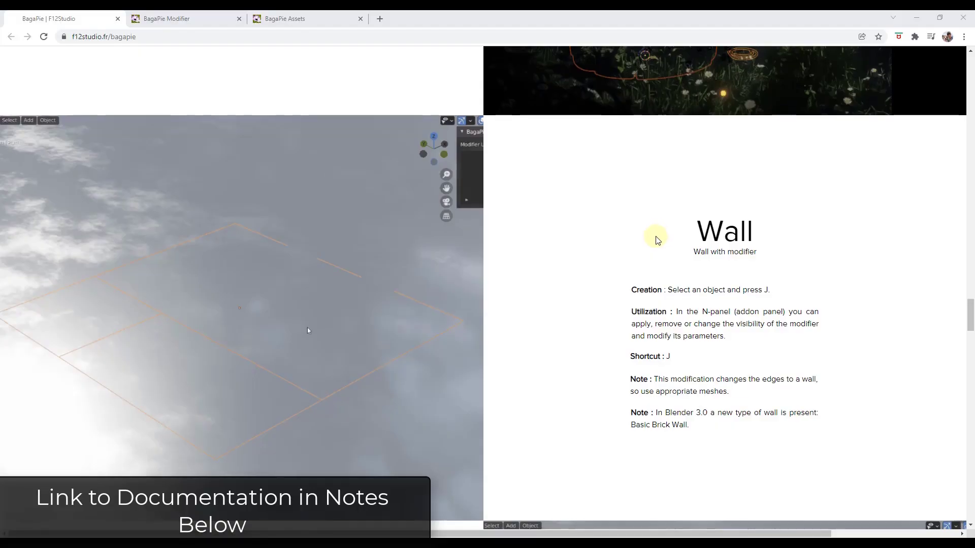
Scroll the BagaPie docs from Window past Displace down to Auto Array on Curve
scroll(656, 233, down, 5)
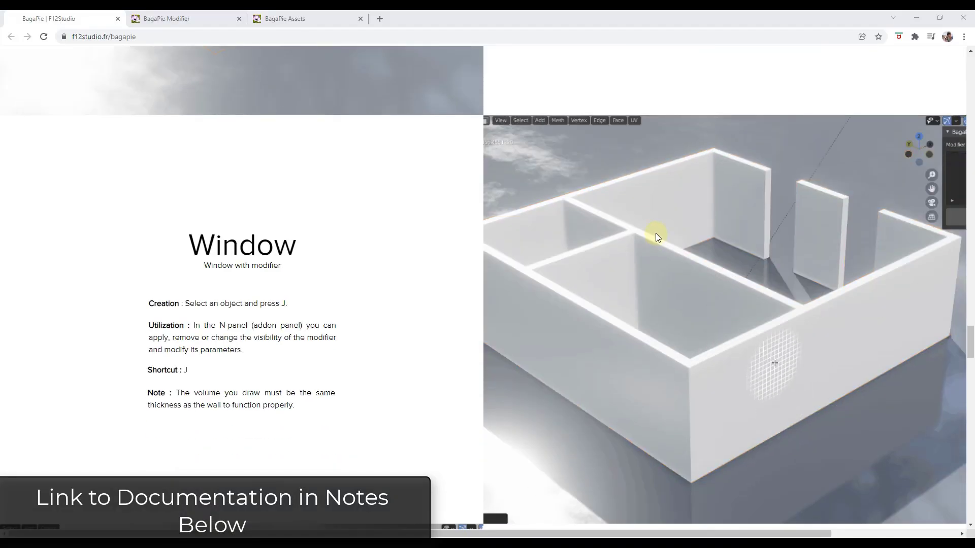
scroll(656, 233, down, 10)
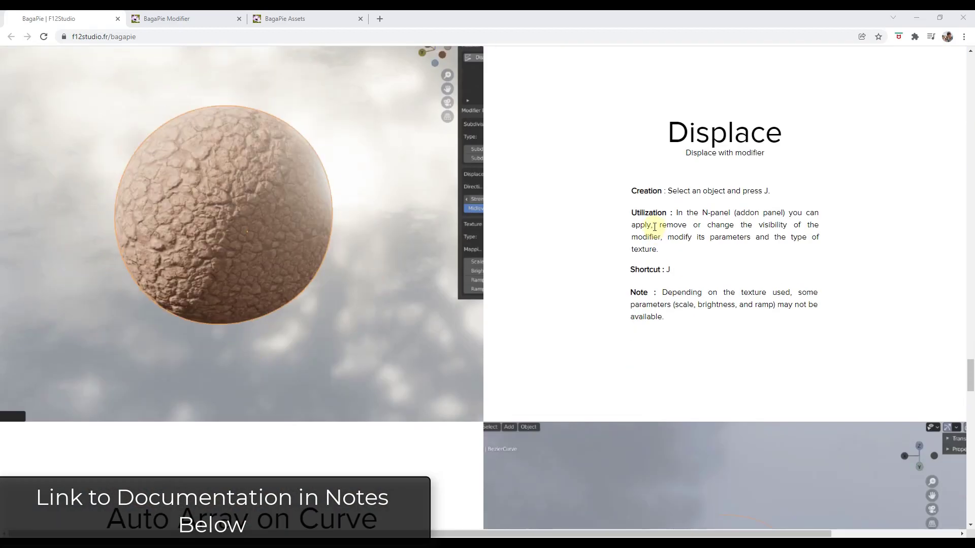
scroll(617, 209, down, 7)
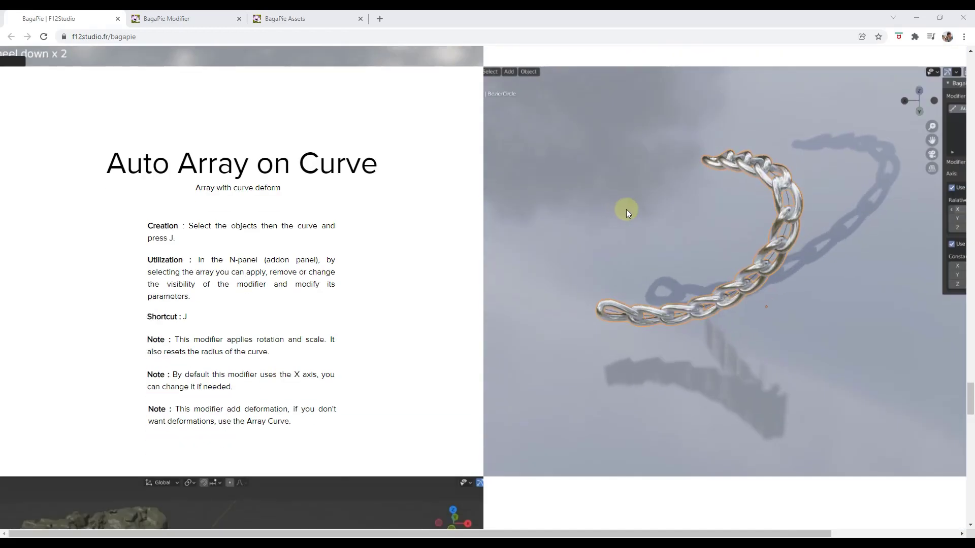
scroll(720, 227, down, 1)
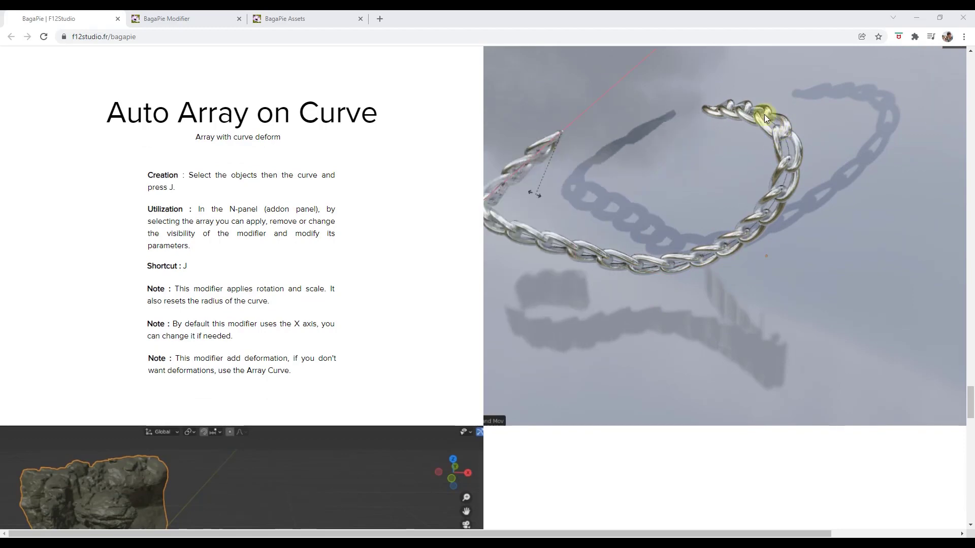
scroll(696, 205, down, 1)
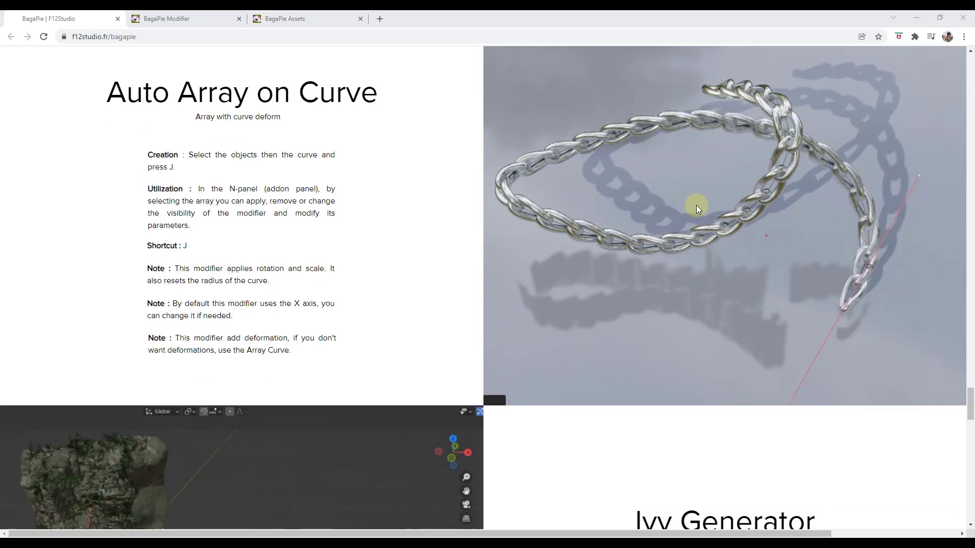
scroll(696, 205, down, 7)
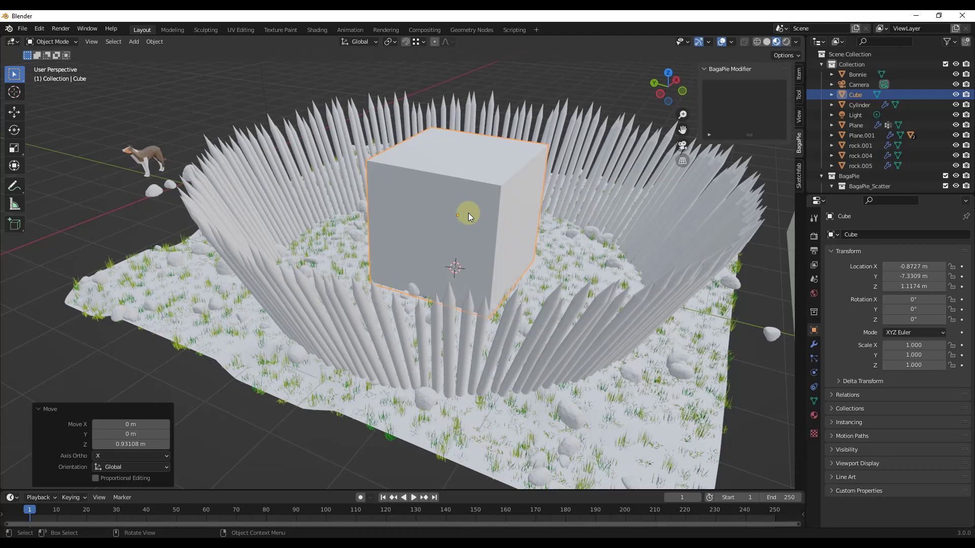
Grow BagaPie ivy over the cube inside the fence
click(464, 211)
click(483, 211)
key(j)
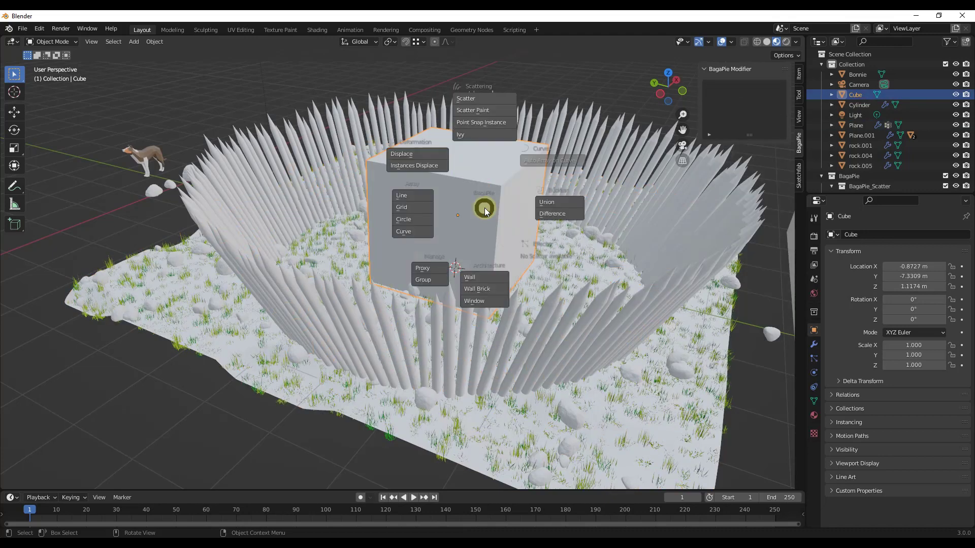
click(465, 138)
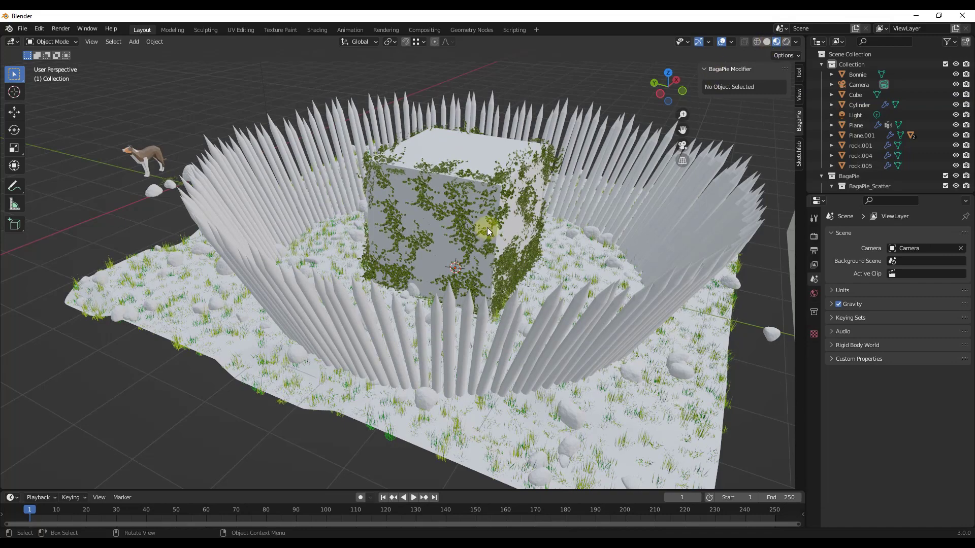
scroll(487, 213, up, 2)
Shrink the ivy's growth radius and lower its density slightly
click(451, 214)
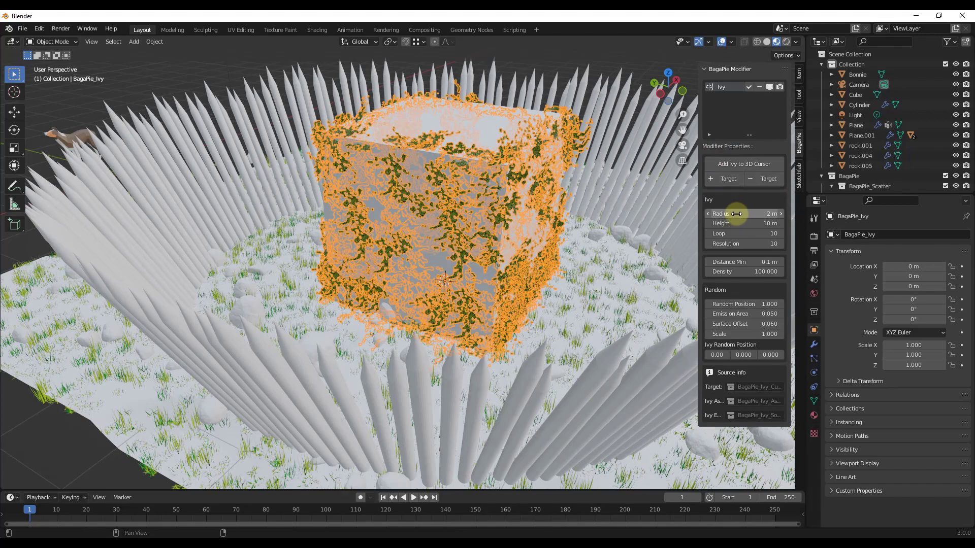
drag(736, 214, 742, 248)
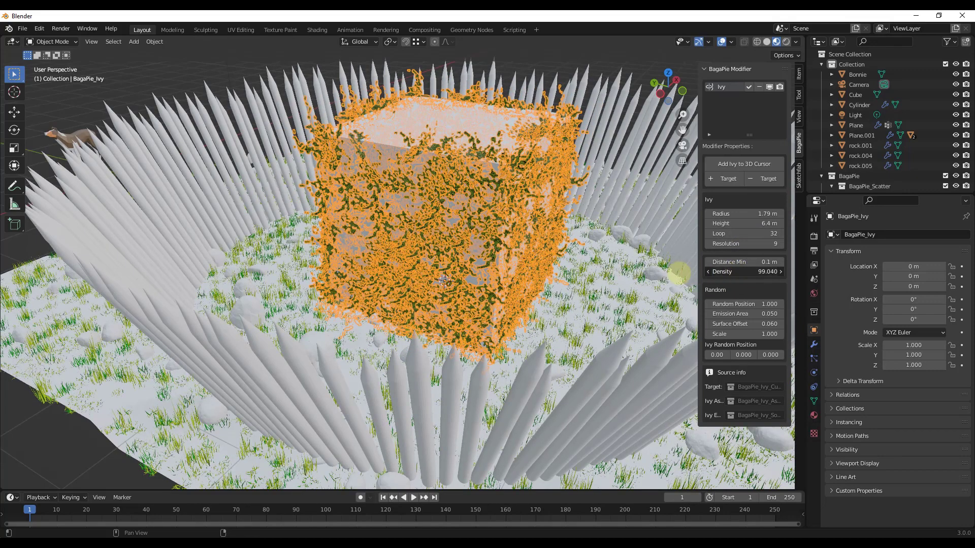
drag(746, 272, 744, 271)
key(Return)
Grow ivy along the circular spiked-log fence as well
key(alt+a)
scroll(541, 251, down, 4)
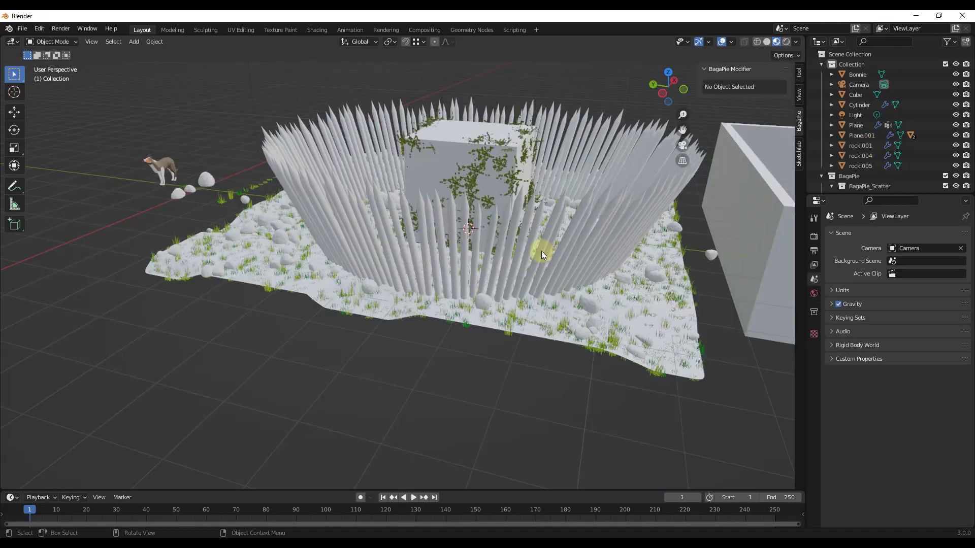
mouse_move(541, 251)
middle_down()
mouse_move(529, 248)
mouse_move(550, 239)
middle_up()
scroll(529, 247, up, 5)
scroll(550, 239, down, 3)
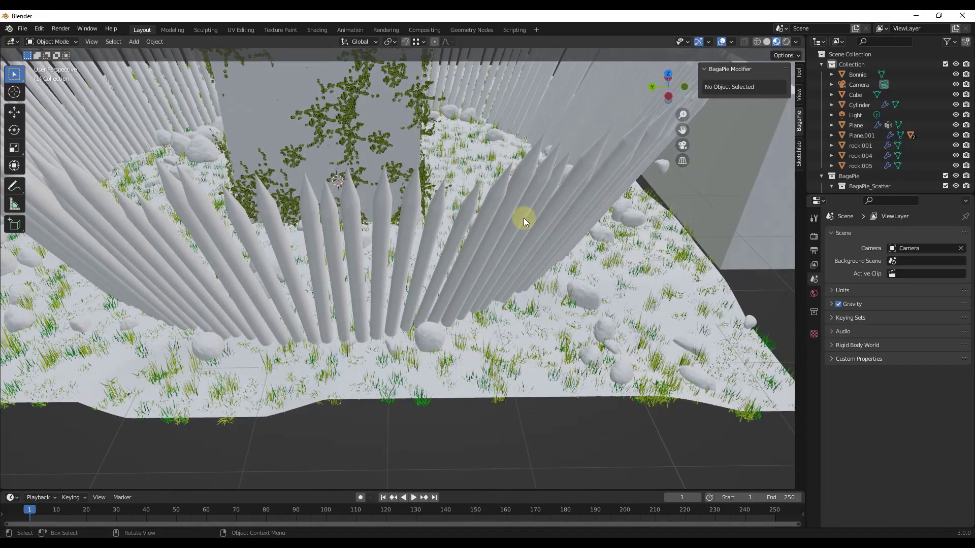
click(523, 217)
scroll(542, 215, down, 3)
middle_drag(558, 196, 542, 188)
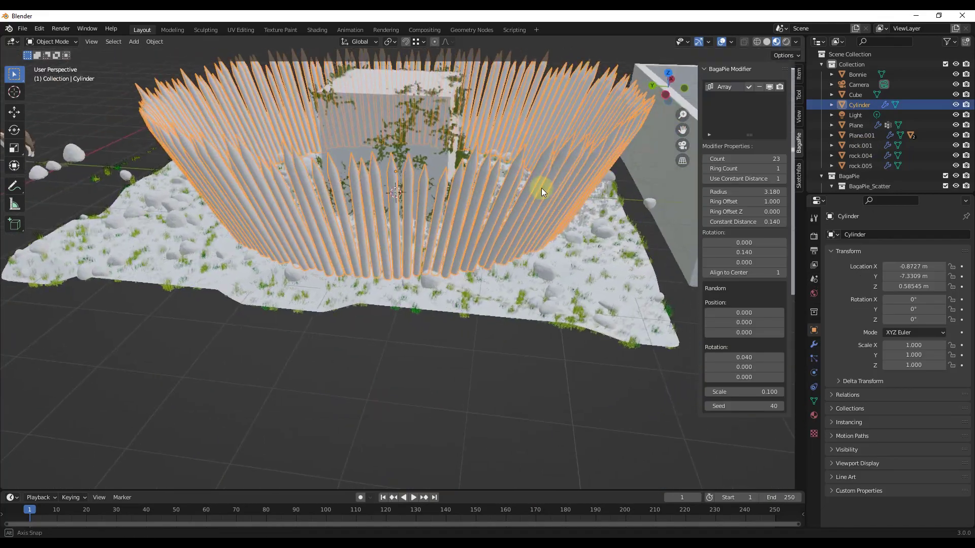
scroll(541, 188, down, 2)
key(j)
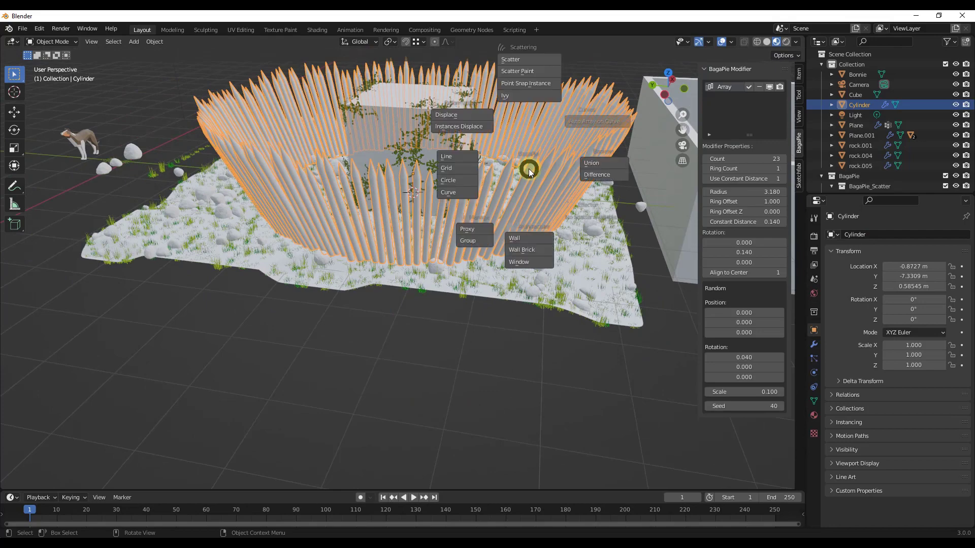
click(513, 95)
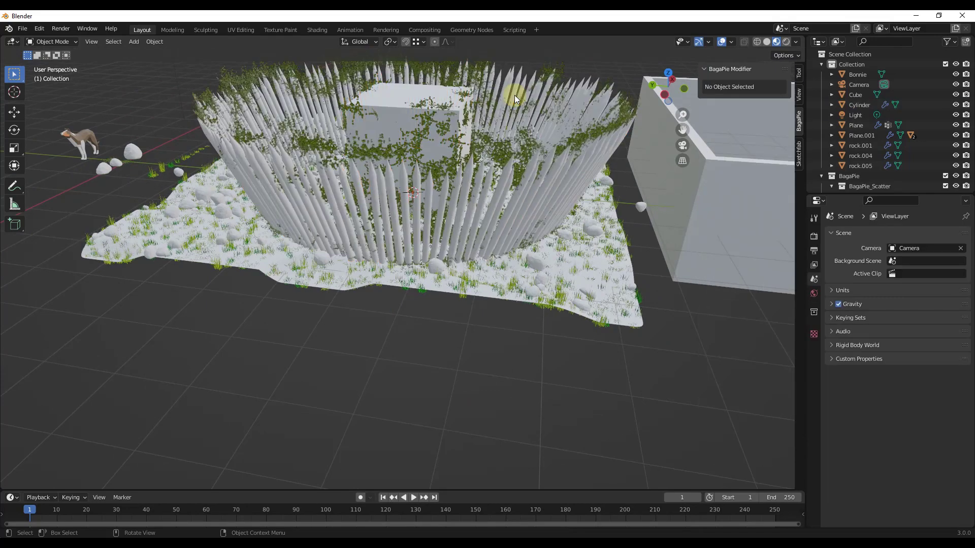
middle_drag(533, 161, 562, 196)
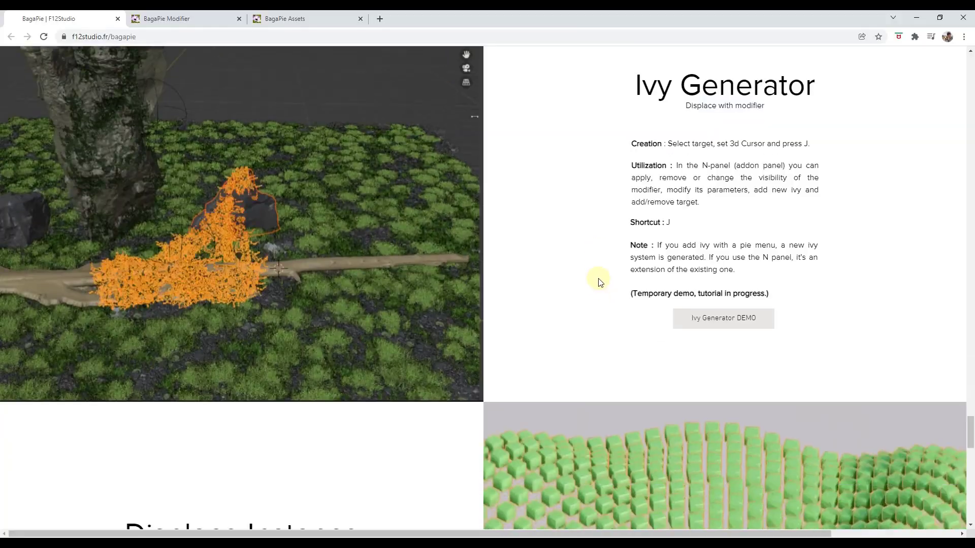
Scroll the BagaPie page to Click Snapped Instances and the help section
scroll(562, 258, down, 5)
scroll(558, 247, down, 9)
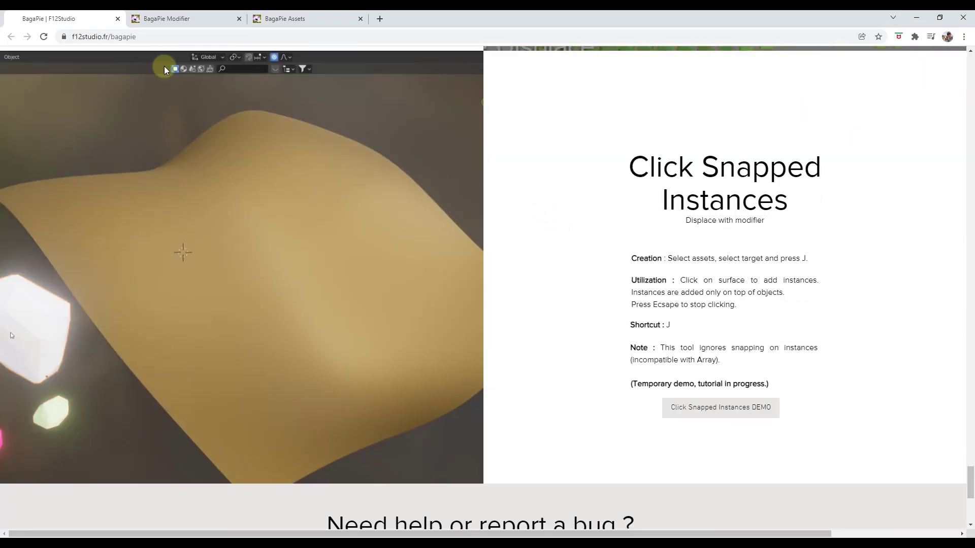
scroll(396, 350, down, 5)
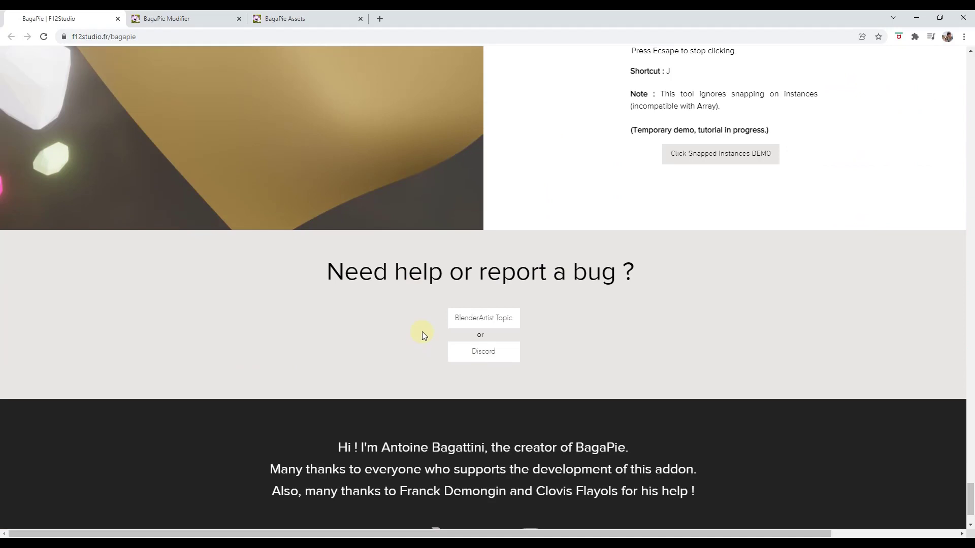
scroll(386, 294, up, 6)
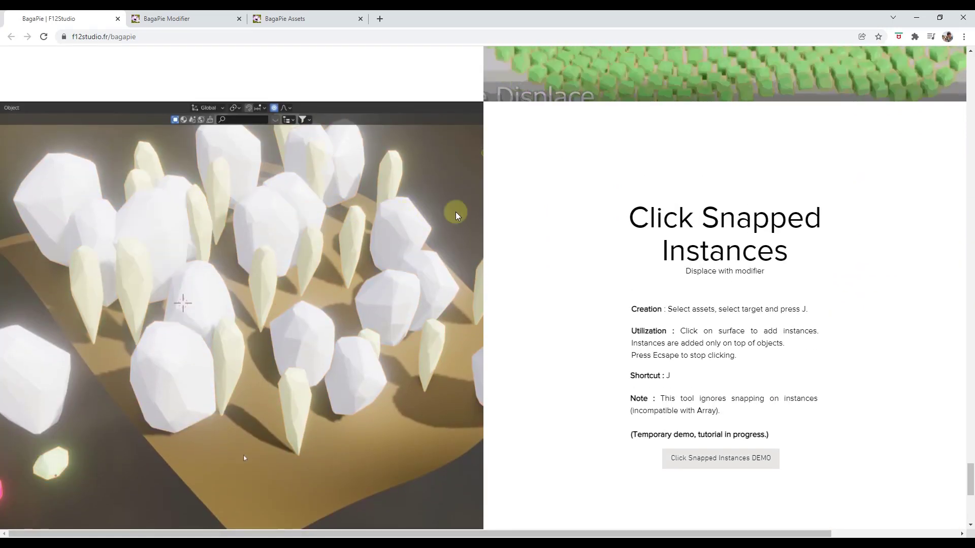